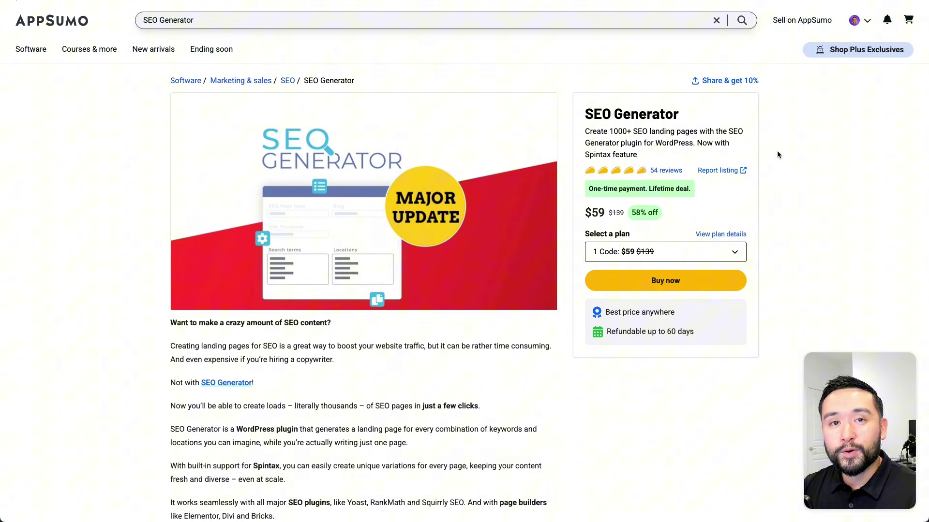
Step: Highlight the SEO Generator name and the WordPress plugin, keyword-location combination and Spintax support phrases
{"action": "left_click_drag", "start_coordinate": [594, 115], "coordinate": [682, 115]}
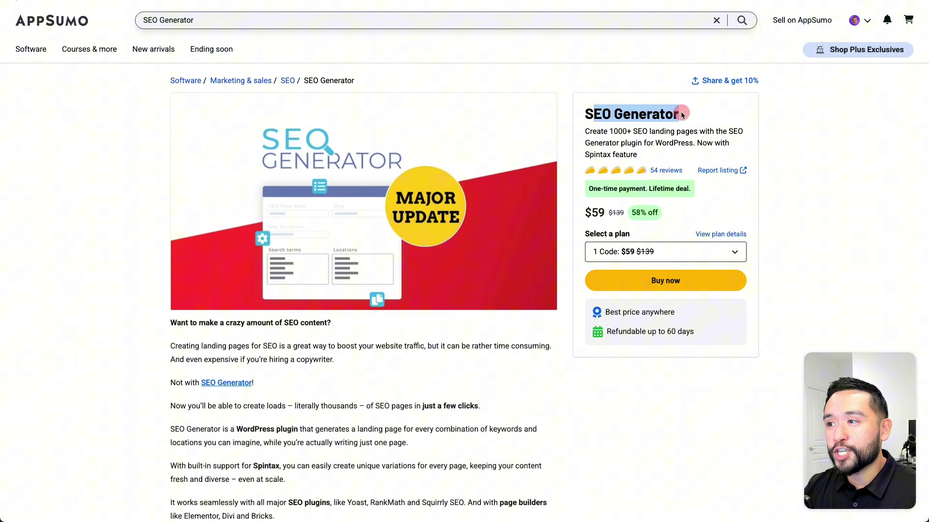
{"action": "left_click", "coordinate": [682, 116]}
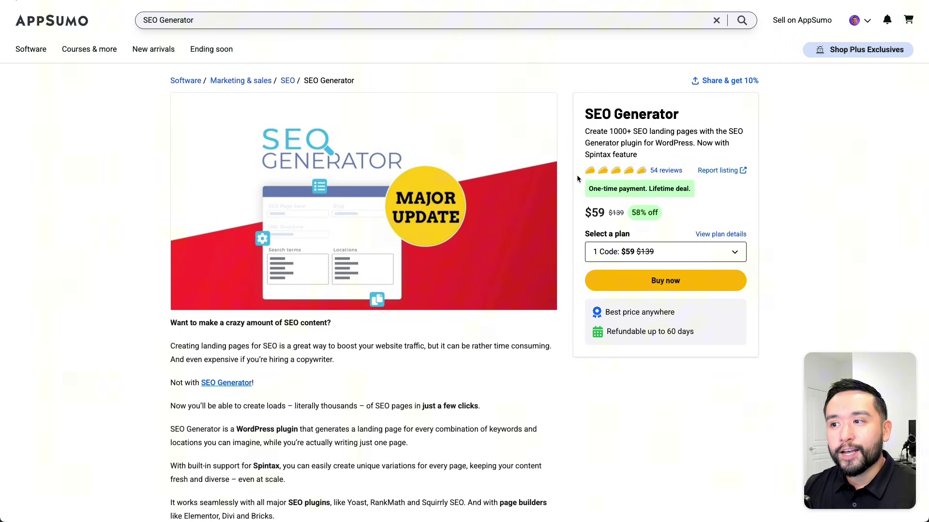
{"action": "scroll", "coordinate": [578, 179], "scroll_direction": "down", "scroll_amount": 3}
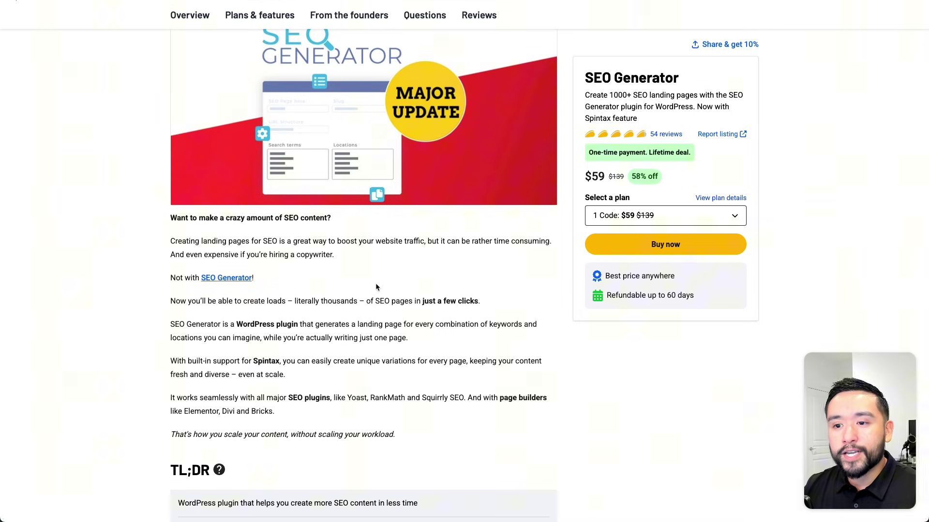
{"action": "left_click_drag", "start_coordinate": [250, 325], "coordinate": [419, 325]}
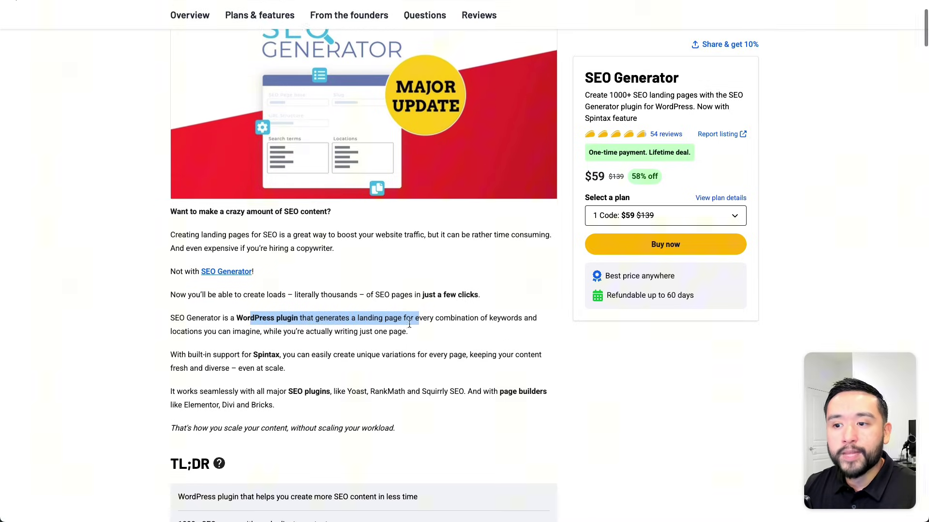
{"action": "scroll", "coordinate": [416, 314], "scroll_direction": "down", "scroll_amount": 1}
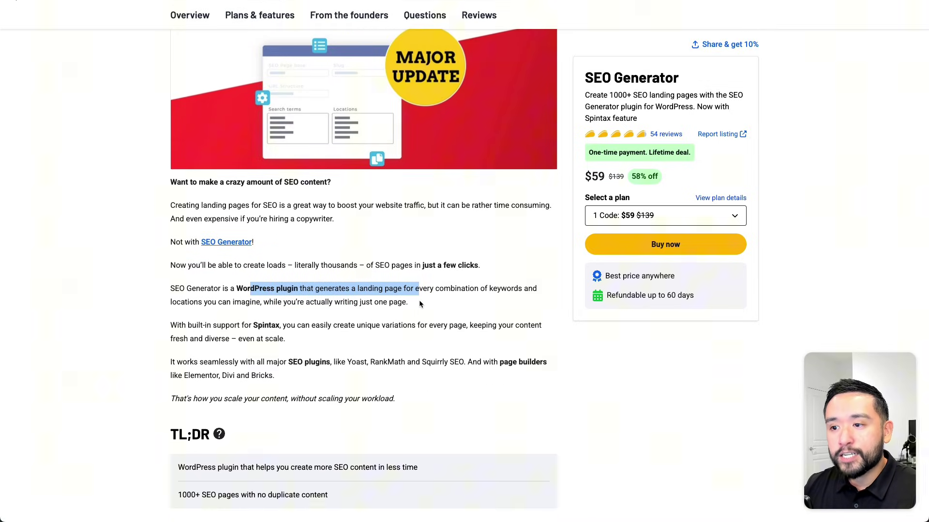
{"action": "left_click_drag", "start_coordinate": [419, 290], "coordinate": [276, 303]}
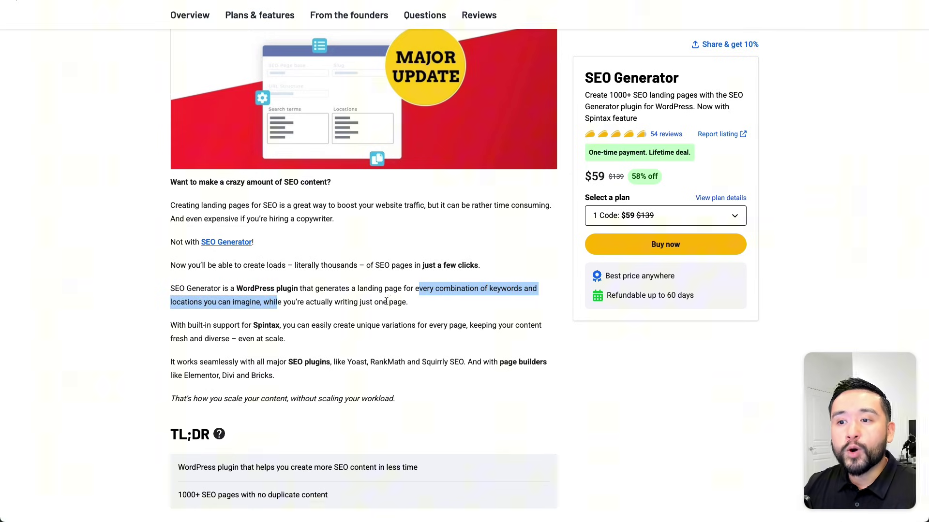
{"action": "left_click_drag", "start_coordinate": [226, 326], "coordinate": [284, 326]}
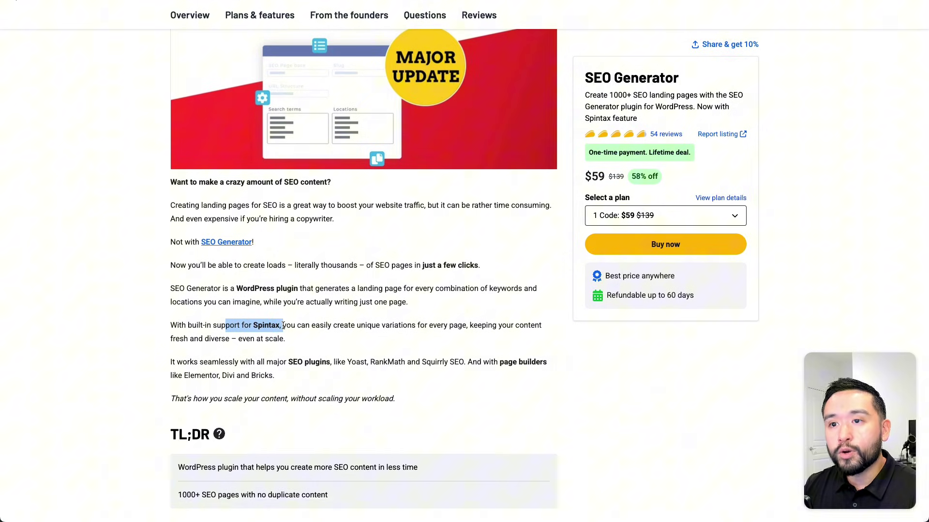
Step: Scroll past the SEO details on archive pages, breadcrumbs, XML sitemap and plugin compatibility
{"action": "scroll", "coordinate": [286, 324], "scroll_direction": "down", "scroll_amount": 1}
{"action": "scroll", "coordinate": [419, 306], "scroll_direction": "down", "scroll_amount": 2}
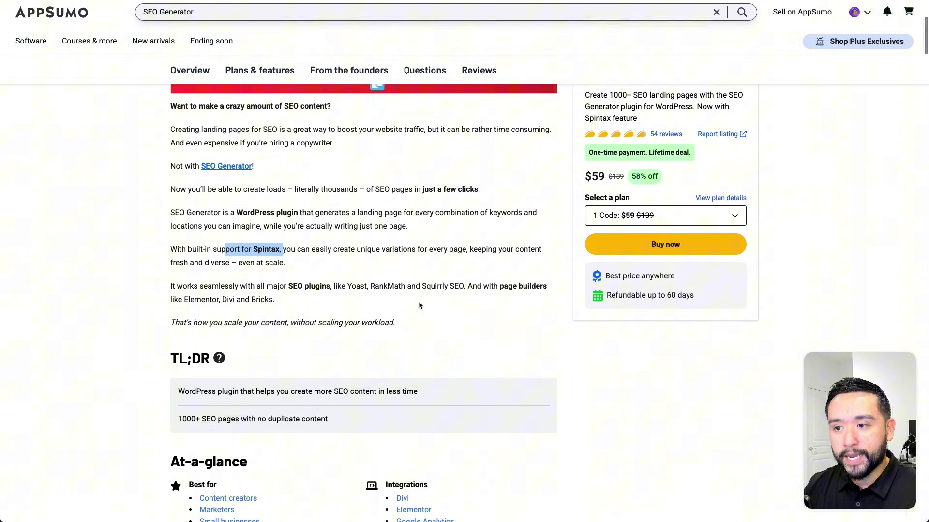
{"action": "scroll", "coordinate": [445, 295], "scroll_direction": "down", "scroll_amount": 2}
{"action": "scroll", "coordinate": [498, 280], "scroll_direction": "down", "scroll_amount": 4}
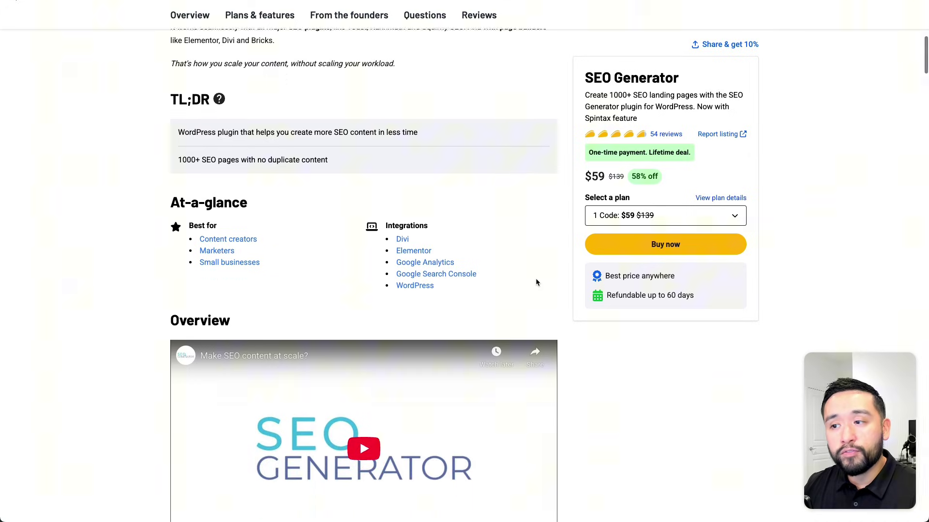
{"action": "scroll", "coordinate": [528, 280], "scroll_direction": "down", "scroll_amount": 3}
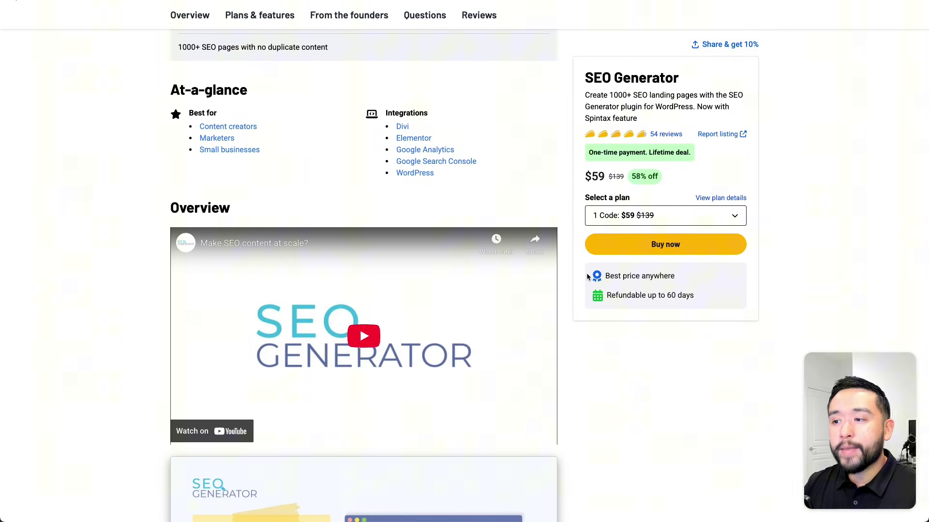
{"action": "scroll", "coordinate": [580, 286], "scroll_direction": "down", "scroll_amount": 4}
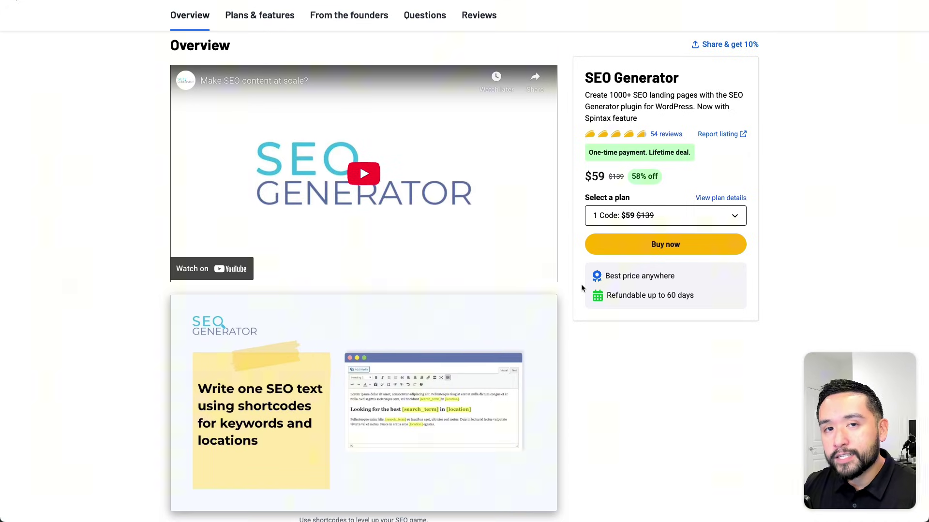
{"action": "scroll", "coordinate": [583, 284], "scroll_direction": "down", "scroll_amount": 4}
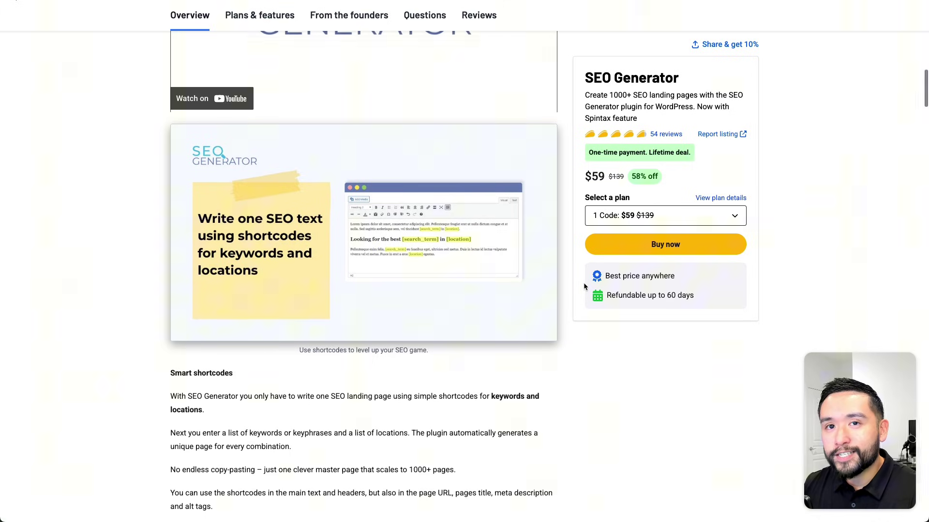
{"action": "scroll", "coordinate": [584, 286], "scroll_direction": "down", "scroll_amount": 6}
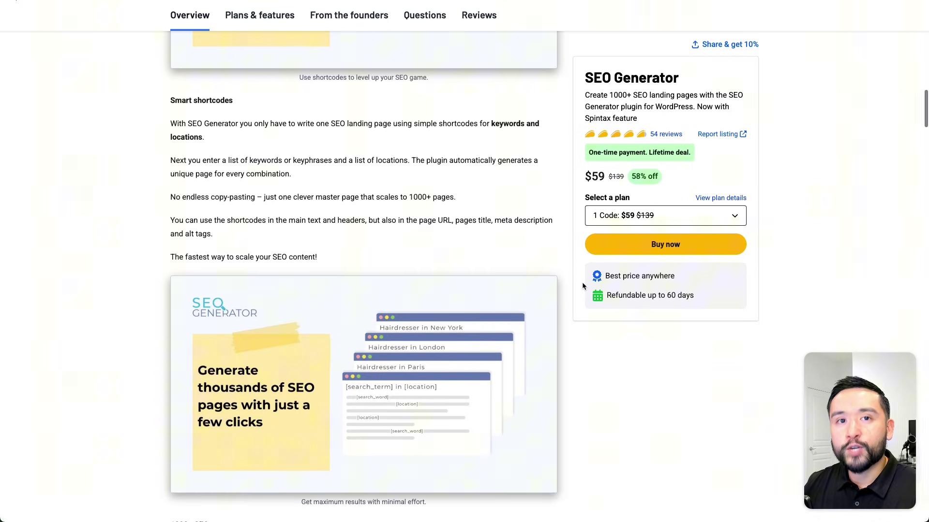
{"action": "scroll", "coordinate": [583, 286], "scroll_direction": "down", "scroll_amount": 1}
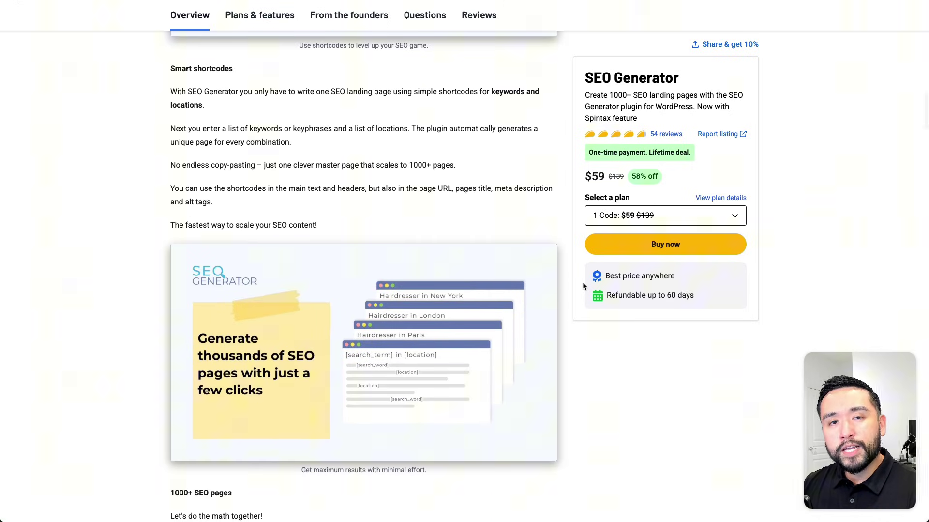
{"action": "scroll", "coordinate": [583, 286], "scroll_direction": "down", "scroll_amount": 4}
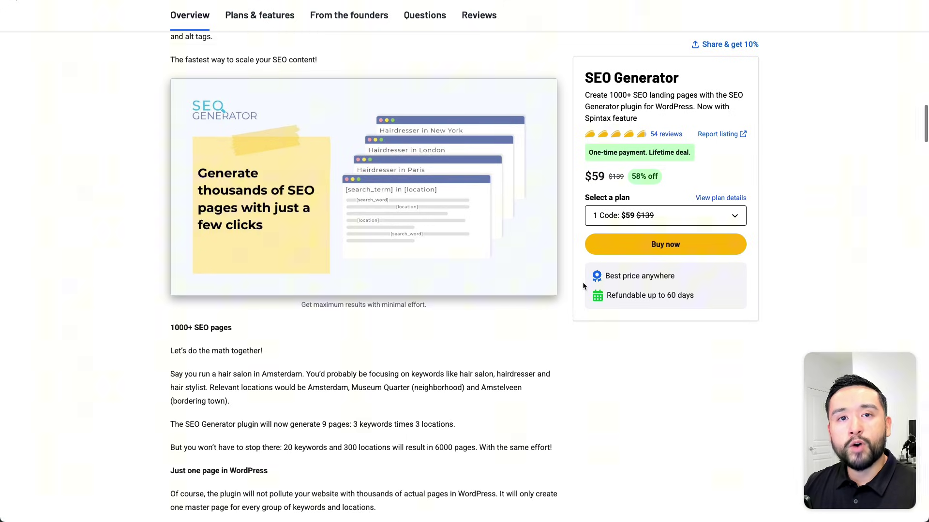
{"action": "scroll", "coordinate": [583, 286], "scroll_direction": "down", "scroll_amount": 2}
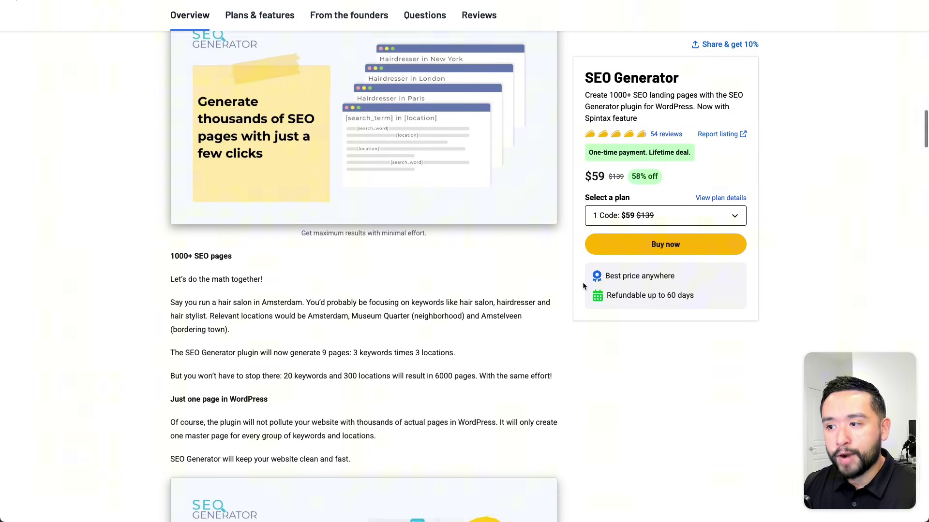
{"action": "scroll", "coordinate": [583, 286], "scroll_direction": "down", "scroll_amount": 2}
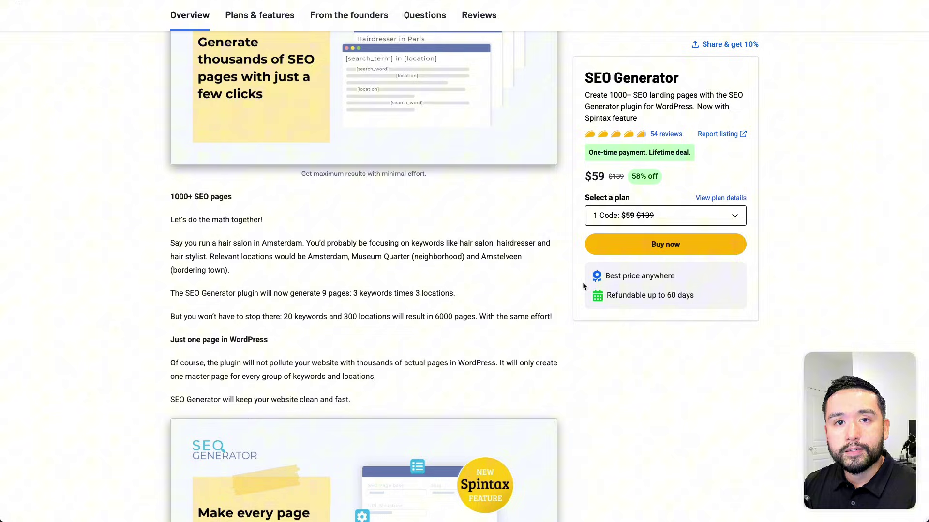
{"action": "scroll", "coordinate": [583, 286], "scroll_direction": "down", "scroll_amount": 1}
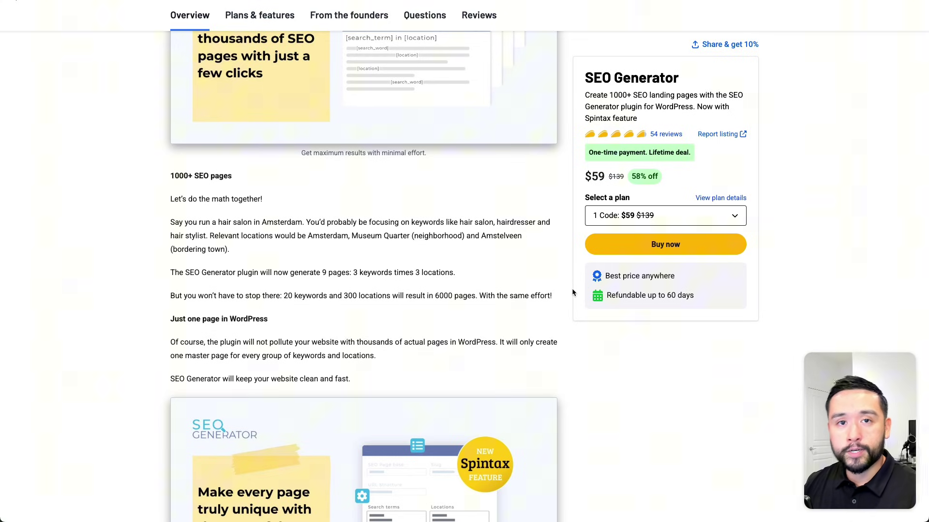
{"action": "scroll", "coordinate": [572, 288], "scroll_direction": "down", "scroll_amount": 2}
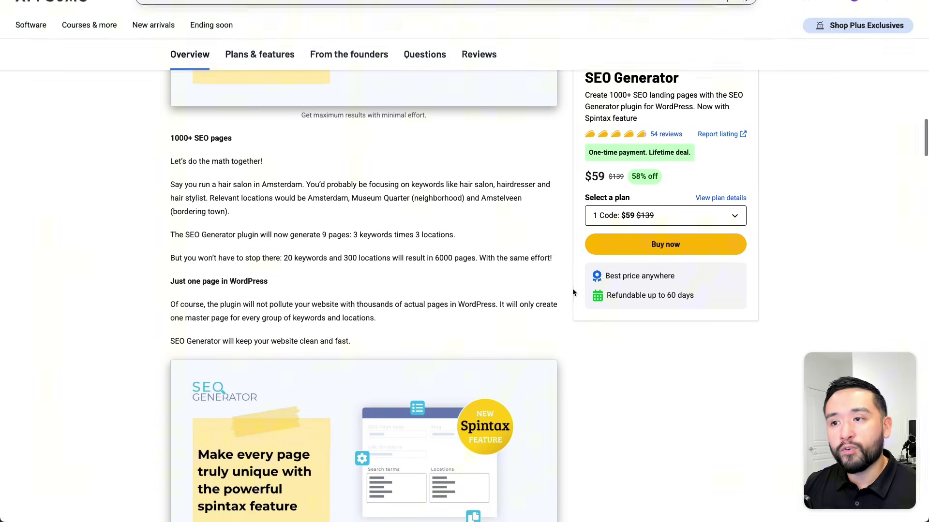
{"action": "scroll", "coordinate": [585, 290], "scroll_direction": "down", "scroll_amount": 1}
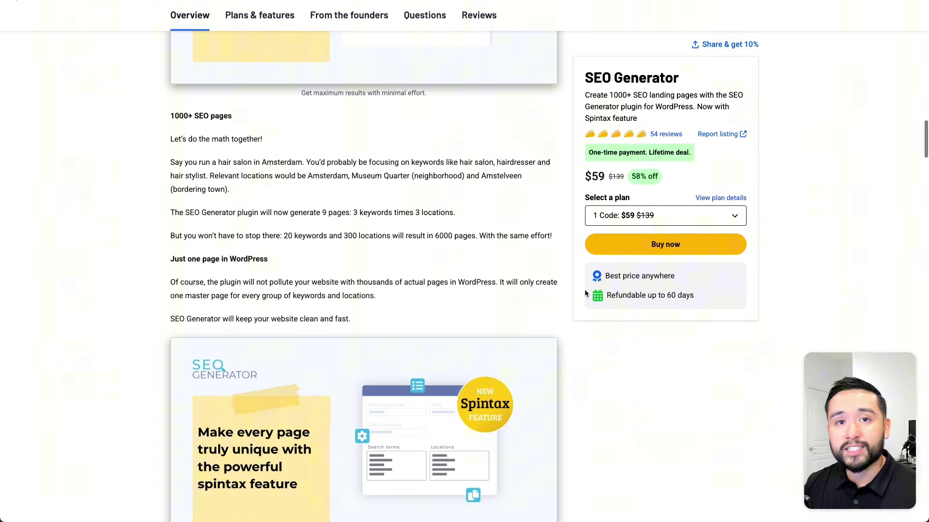
{"action": "scroll", "coordinate": [585, 289], "scroll_direction": "down", "scroll_amount": 3}
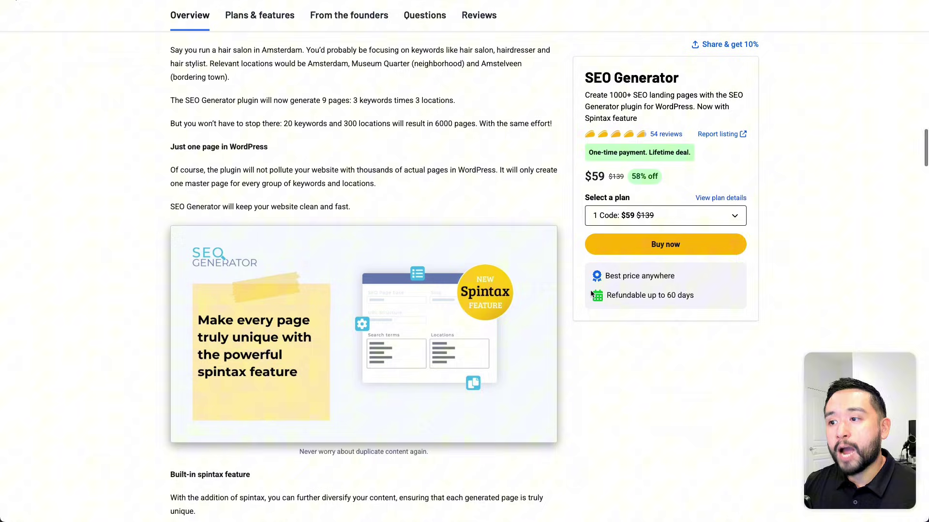
{"action": "scroll", "coordinate": [591, 295], "scroll_direction": "down", "scroll_amount": 2}
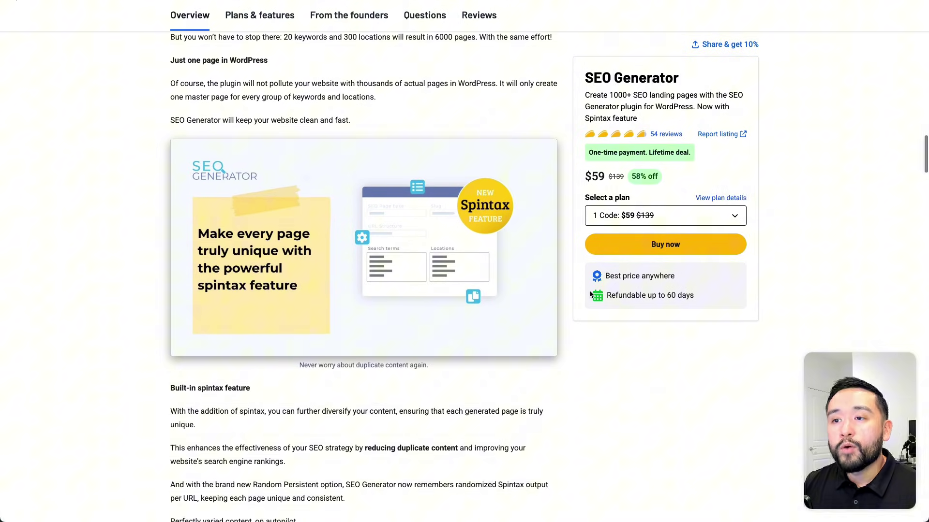
{"action": "scroll", "coordinate": [591, 295], "scroll_direction": "down", "scroll_amount": 3}
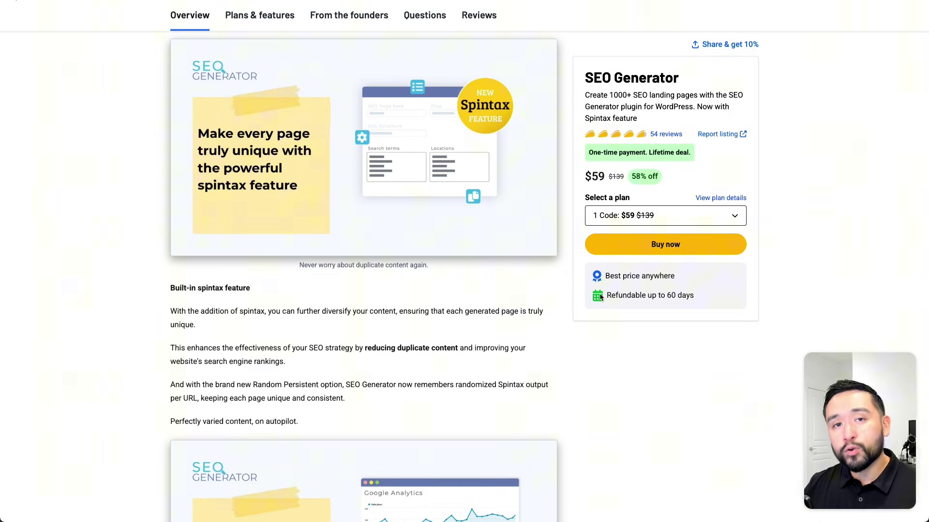
{"action": "scroll", "coordinate": [599, 297], "scroll_direction": "down", "scroll_amount": 5}
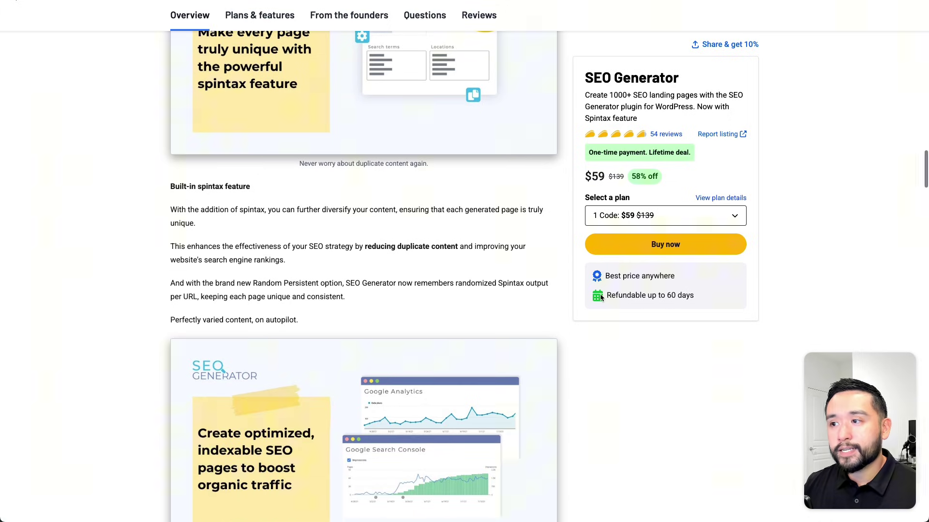
{"action": "scroll", "coordinate": [602, 296], "scroll_direction": "down", "scroll_amount": 1}
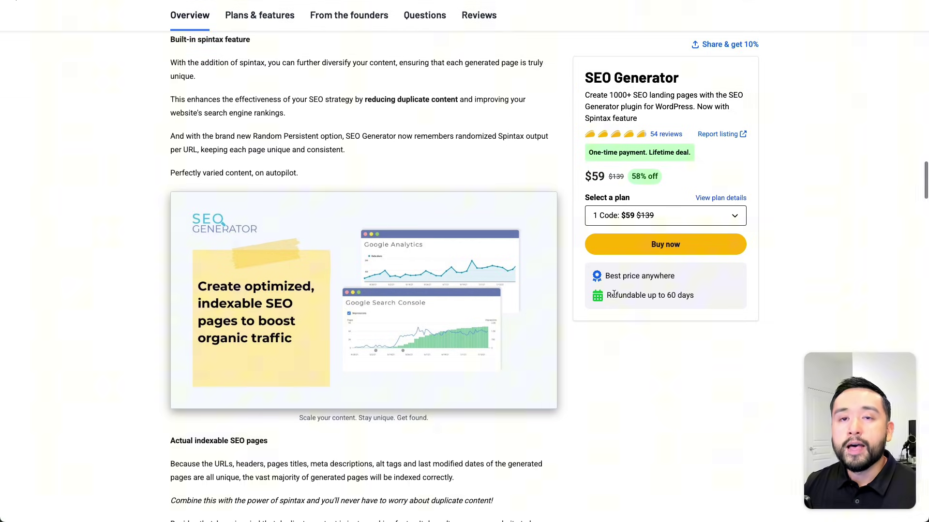
{"action": "scroll", "coordinate": [610, 293], "scroll_direction": "down", "scroll_amount": 1}
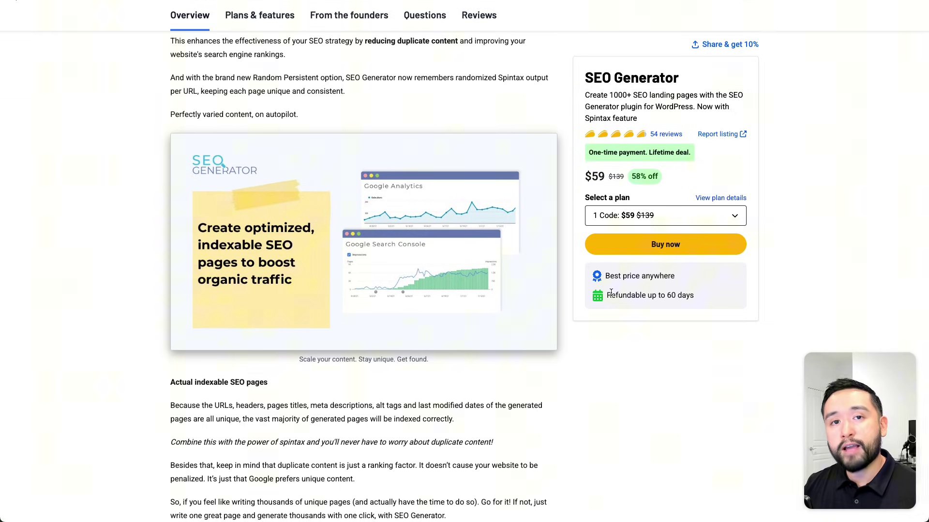
{"action": "scroll", "coordinate": [611, 293], "scroll_direction": "down", "scroll_amount": 3}
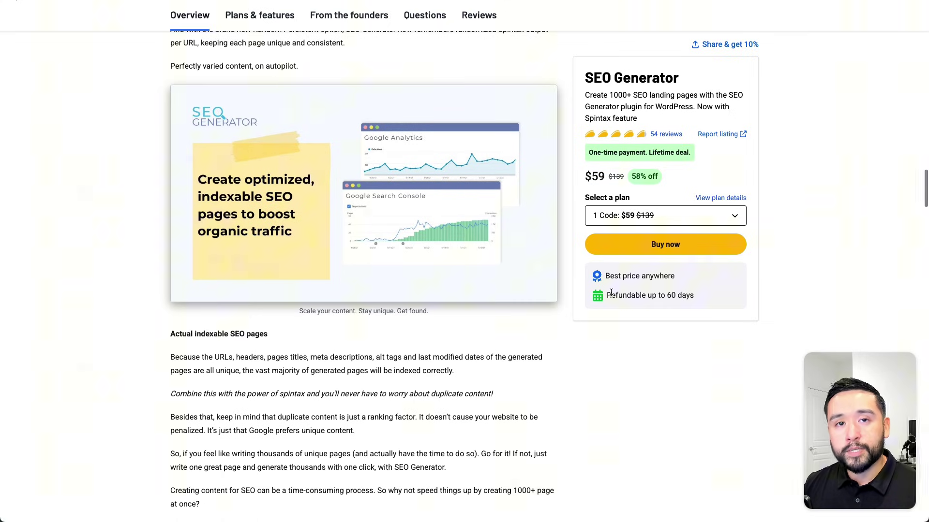
{"action": "scroll", "coordinate": [611, 293], "scroll_direction": "down", "scroll_amount": 6}
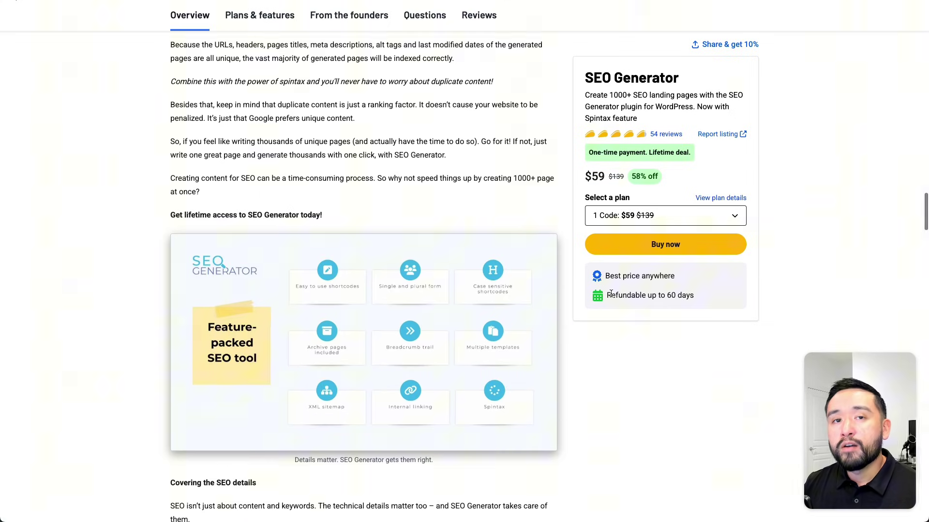
{"action": "scroll", "coordinate": [612, 294], "scroll_direction": "down", "scroll_amount": 9}
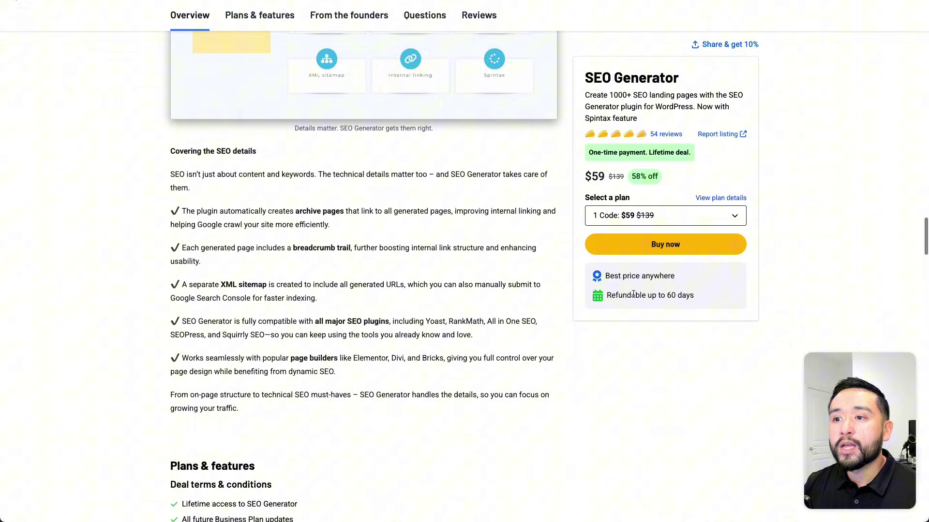
Step: Page through the SEO Generator updates to the last entry, then back to updates 6-10 of 11
{"action": "scroll", "coordinate": [633, 294], "scroll_direction": "down", "scroll_amount": 7}
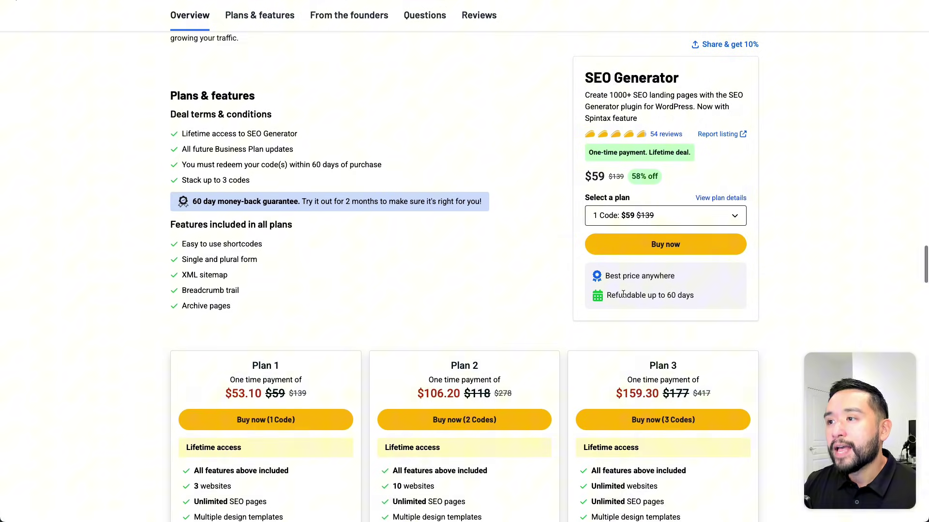
{"action": "scroll", "coordinate": [623, 293], "scroll_direction": "down", "scroll_amount": 3}
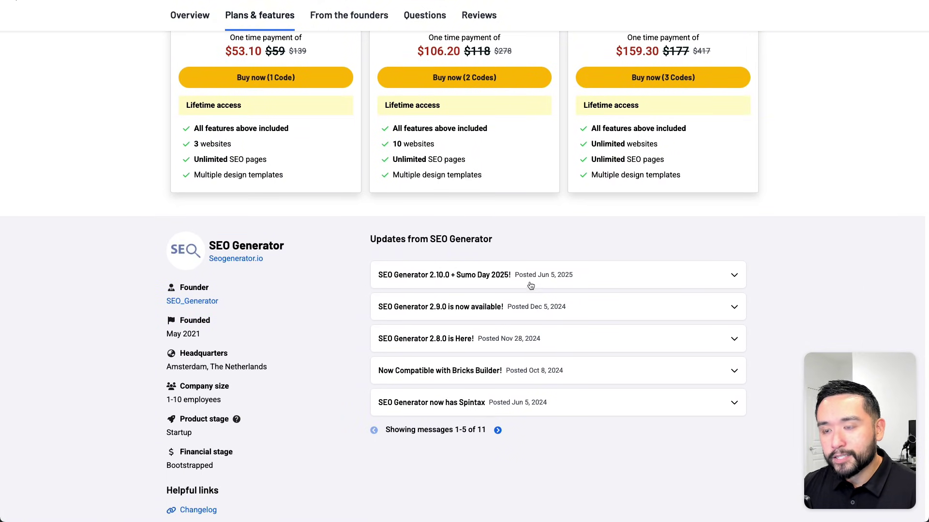
{"action": "left_click", "coordinate": [498, 432]}
{"action": "left_click", "coordinate": [501, 432]}
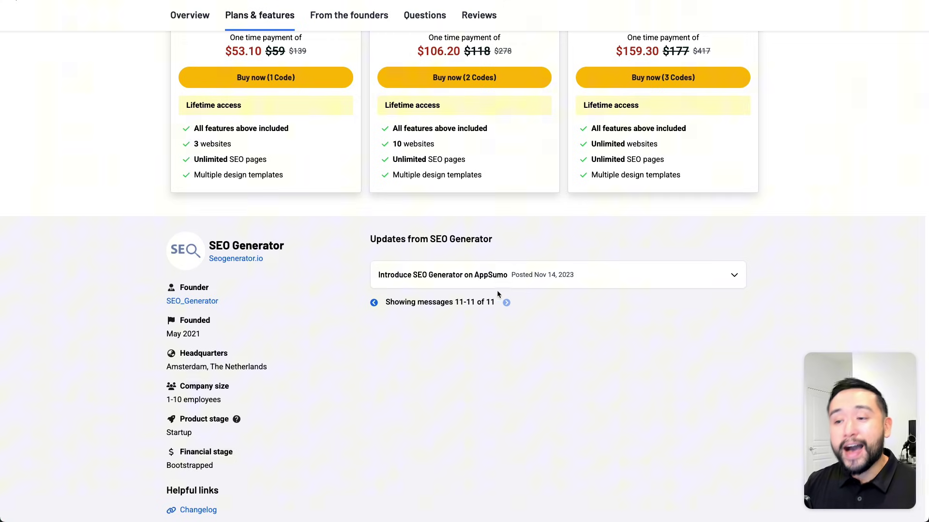
{"action": "left_click", "coordinate": [374, 303]}
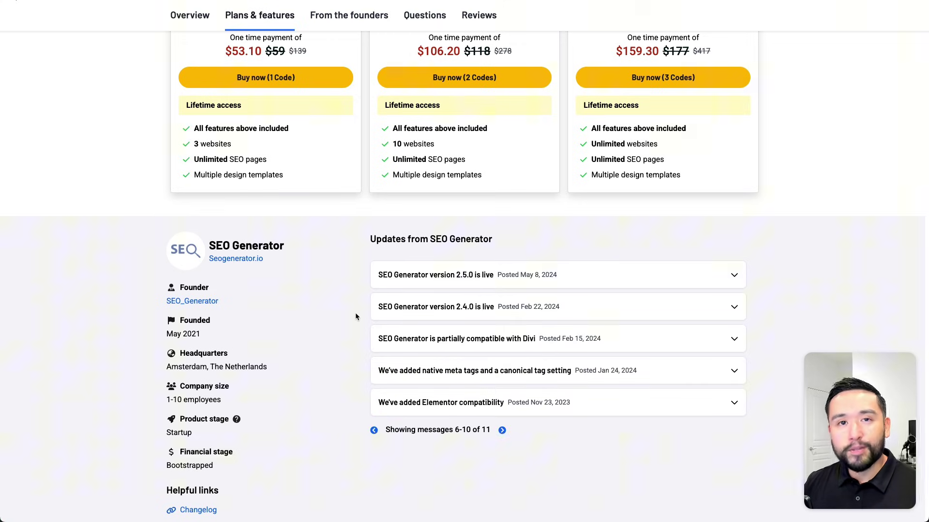
Step: Highlight Plan 1's $59 and $53.10 prices, Plan 3's Unlimited websites and Plan 2's 10-website limit
{"action": "scroll", "coordinate": [354, 317], "scroll_direction": "up", "scroll_amount": 2}
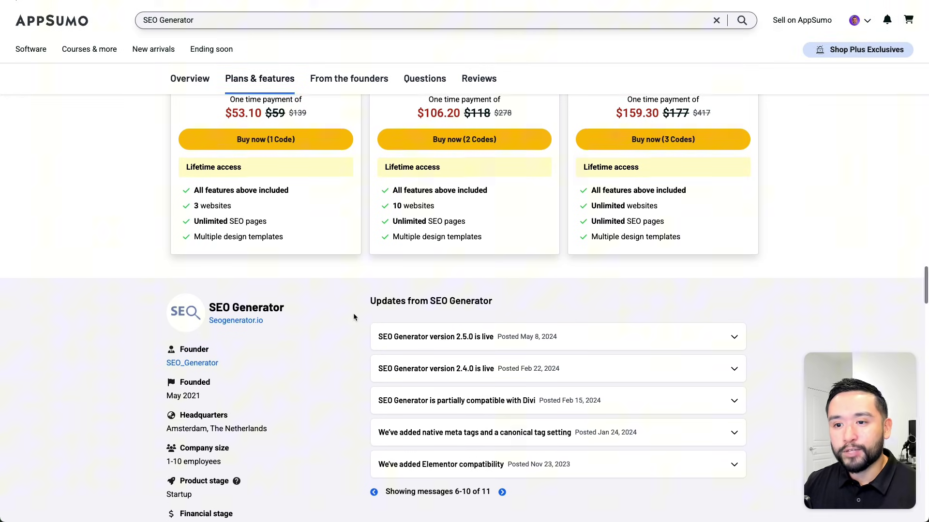
{"action": "scroll", "coordinate": [355, 314], "scroll_direction": "up", "scroll_amount": 1}
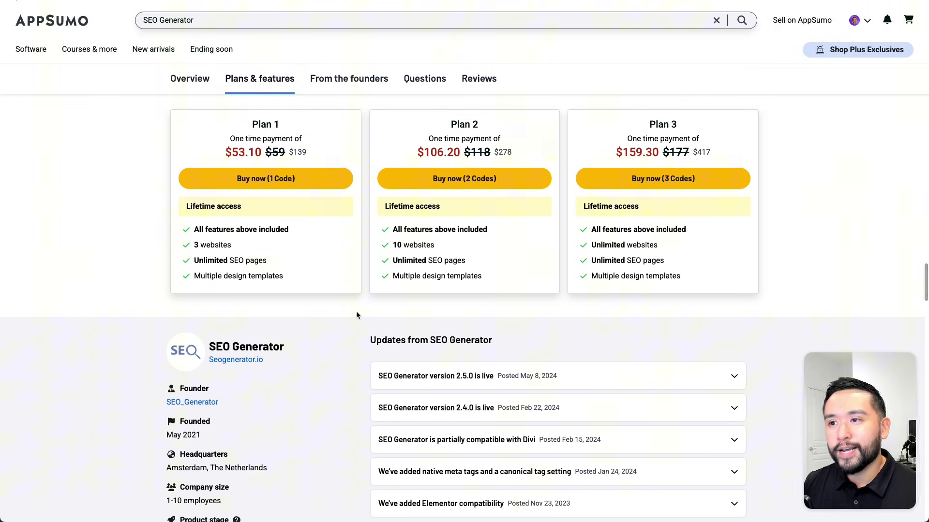
{"action": "scroll", "coordinate": [368, 313], "scroll_direction": "up", "scroll_amount": 1}
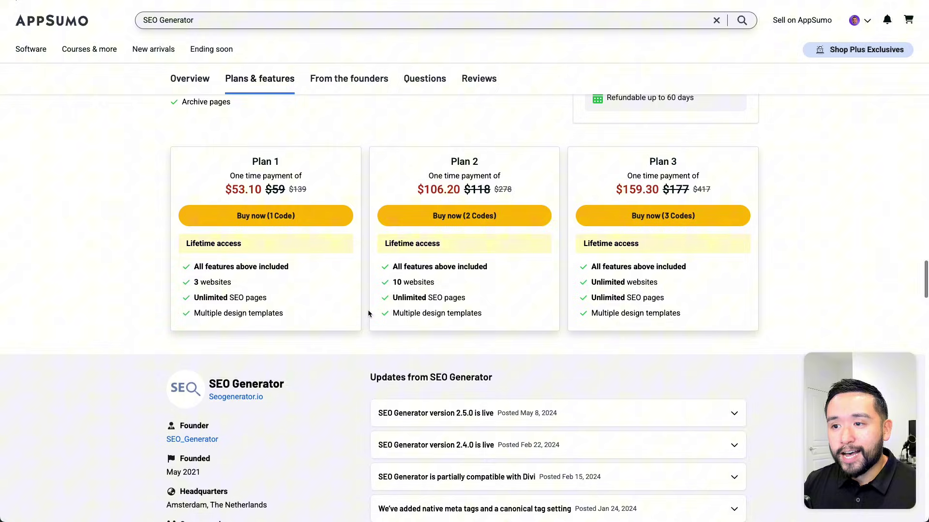
{"action": "scroll", "coordinate": [367, 313], "scroll_direction": "up", "scroll_amount": 1}
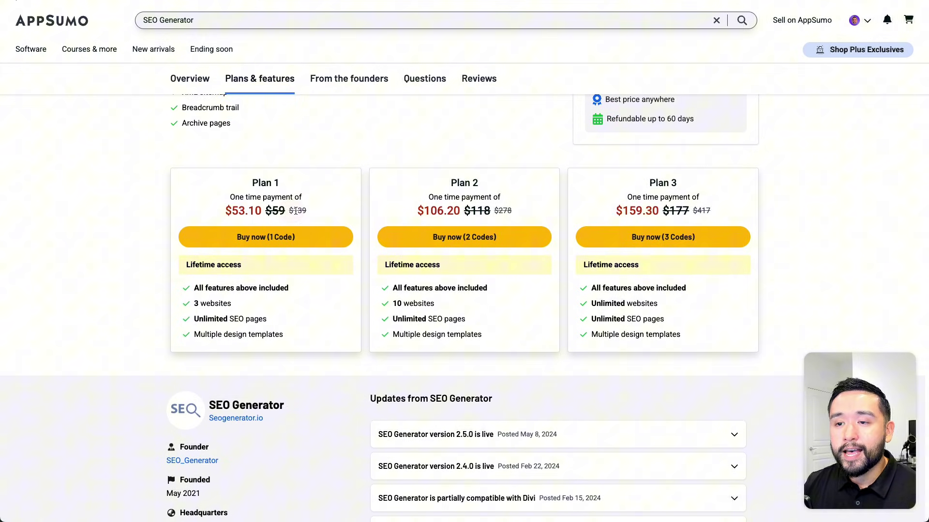
{"action": "double_click", "coordinate": [271, 210]}
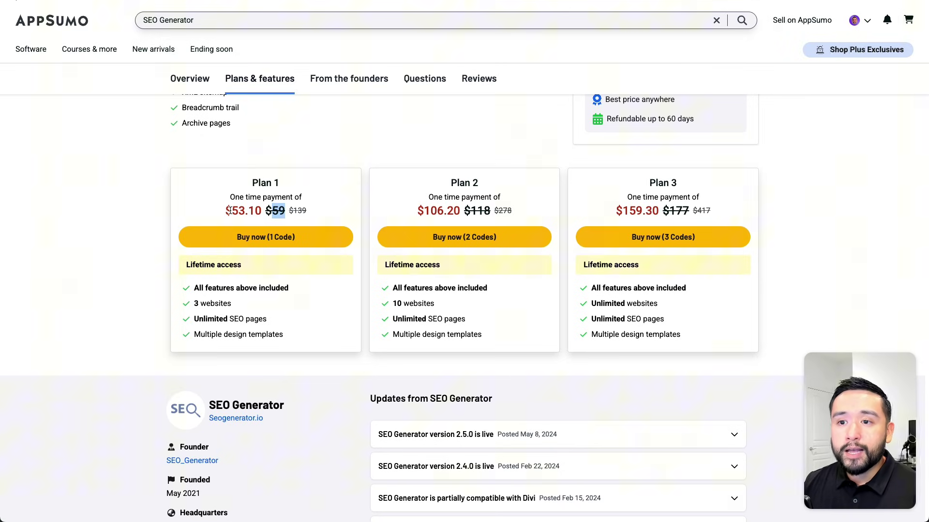
{"action": "left_click_drag", "start_coordinate": [230, 211], "coordinate": [248, 211]}
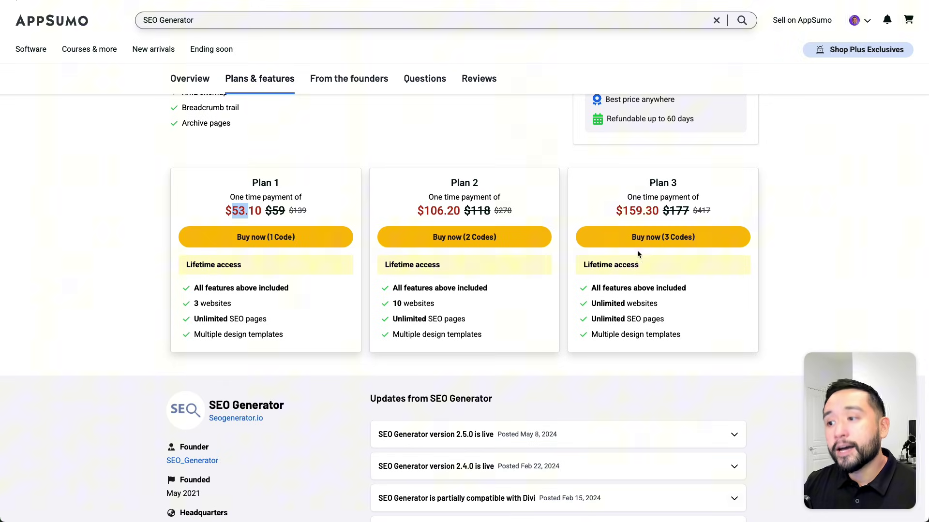
{"action": "left_click_drag", "start_coordinate": [602, 303], "coordinate": [655, 304]}
{"action": "left_click_drag", "start_coordinate": [649, 183], "coordinate": [674, 184]}
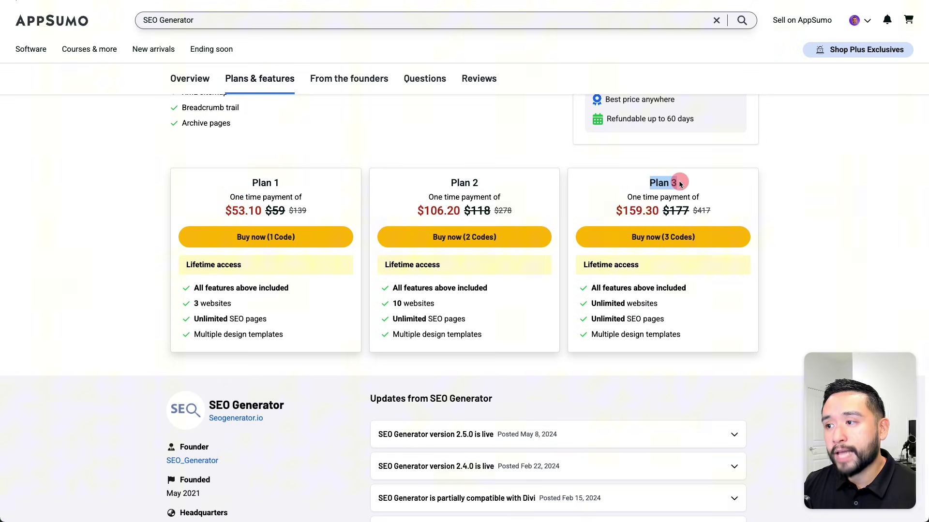
{"action": "left_click_drag", "start_coordinate": [450, 183], "coordinate": [482, 188]}
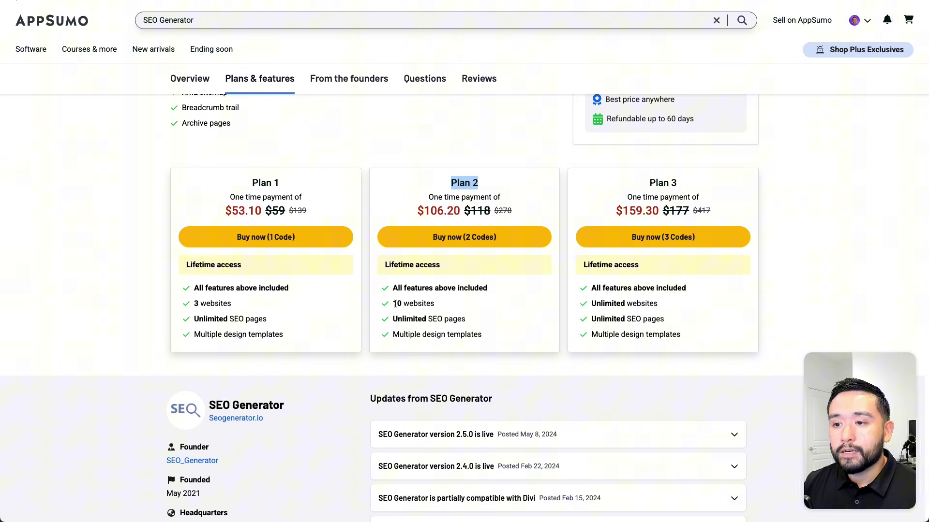
{"action": "left_click_drag", "start_coordinate": [393, 304], "coordinate": [437, 306]}
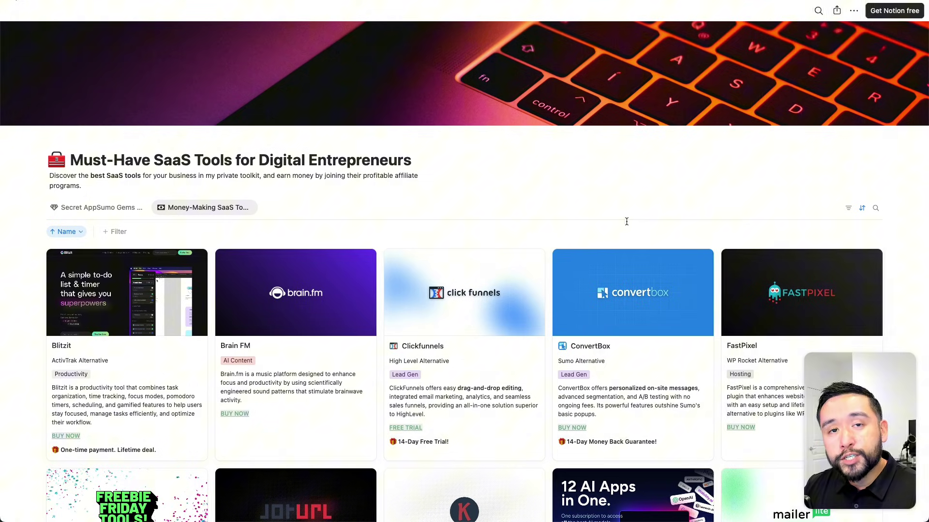
{"action": "scroll", "coordinate": [605, 209], "scroll_direction": "down", "scroll_amount": 3}
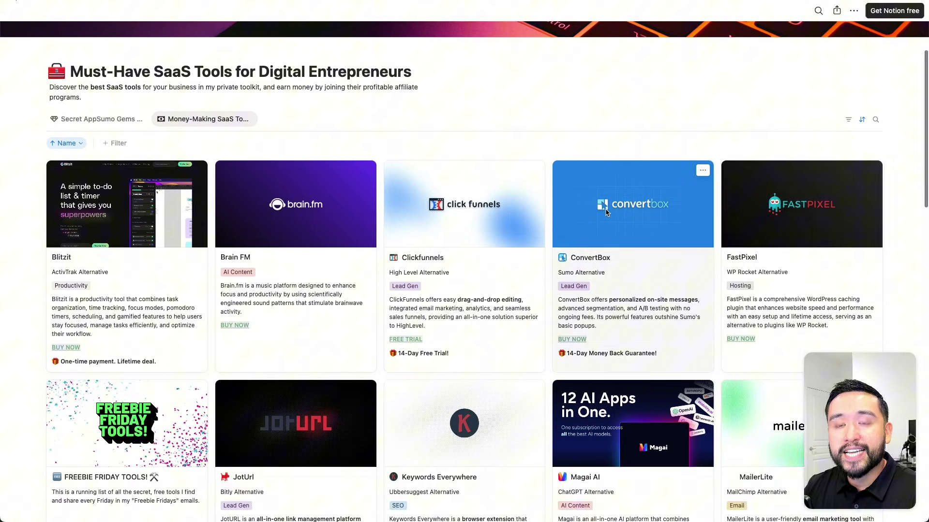
{"action": "scroll", "coordinate": [607, 209], "scroll_direction": "down", "scroll_amount": 4}
{"action": "scroll", "coordinate": [600, 269], "scroll_direction": "up", "scroll_amount": 5}
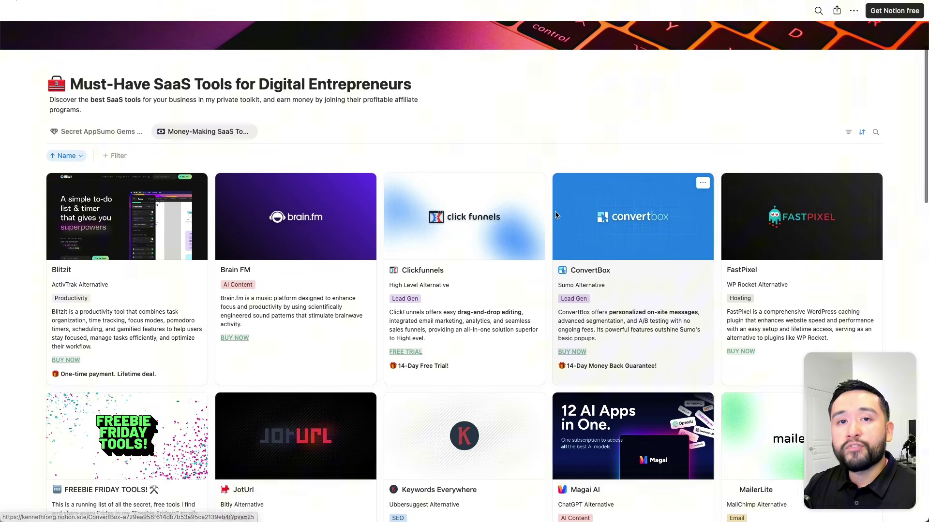
{"action": "scroll", "coordinate": [556, 215], "scroll_direction": "up", "scroll_amount": 3}
{"action": "left_click_drag", "start_coordinate": [83, 160], "coordinate": [424, 157]}
{"action": "left_click", "coordinate": [423, 157]}
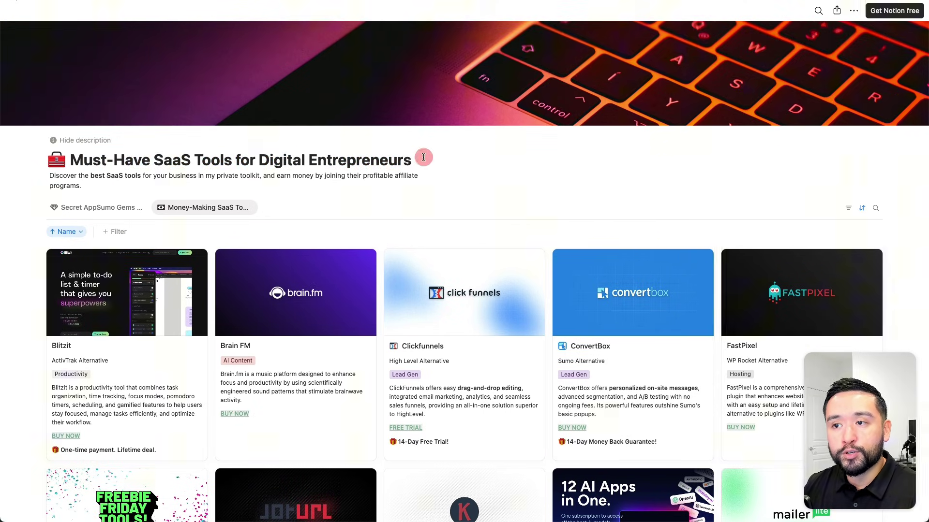
{"action": "scroll", "coordinate": [477, 156], "scroll_direction": "down", "scroll_amount": 1}
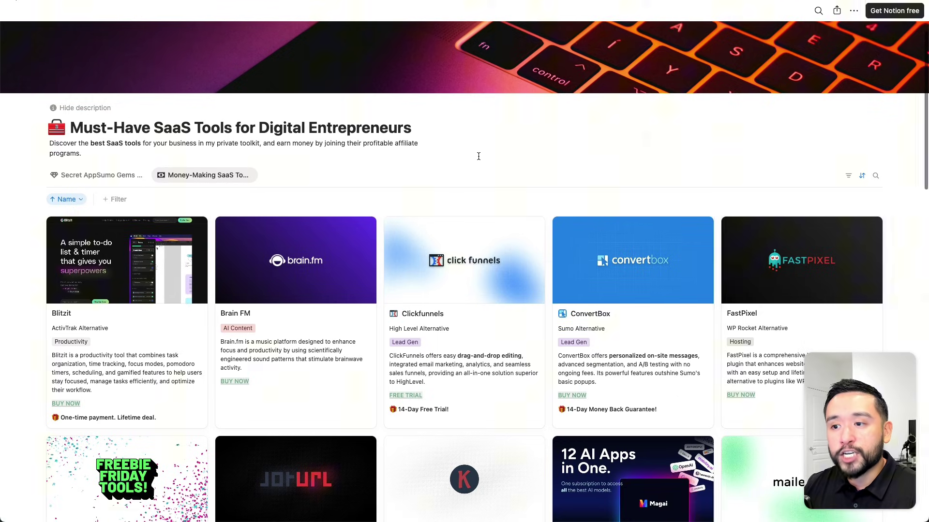
{"action": "scroll", "coordinate": [473, 155], "scroll_direction": "up", "scroll_amount": 1}
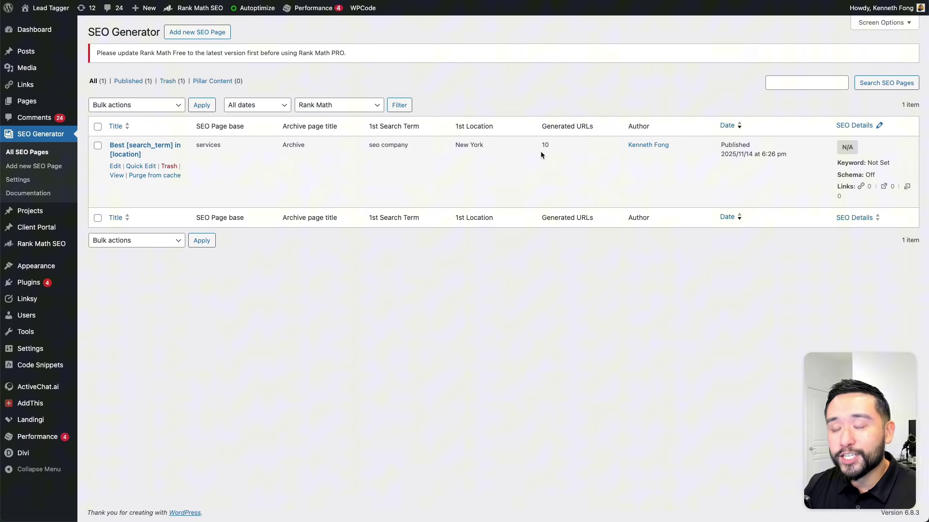
Step: Note the 10 generated URLs and open the Best [search_term] in [location] template for editing
{"action": "left_click_drag", "start_coordinate": [540, 146], "coordinate": [550, 147]}
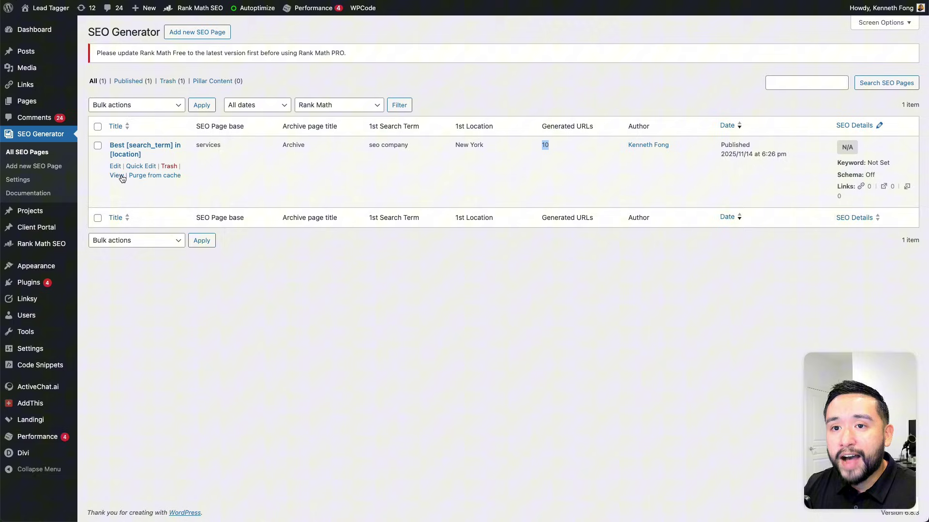
{"action": "left_click", "coordinate": [126, 148]}
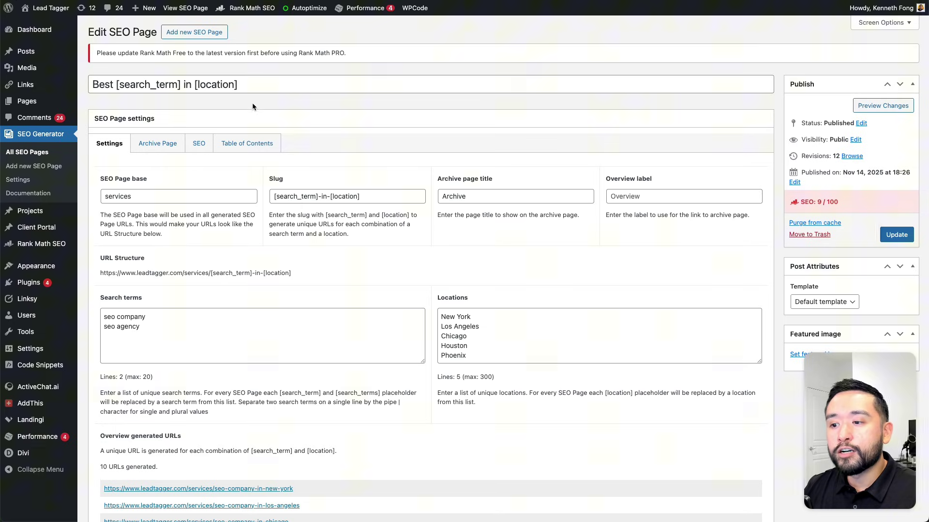
{"action": "scroll", "coordinate": [257, 105], "scroll_direction": "down", "scroll_amount": 2}
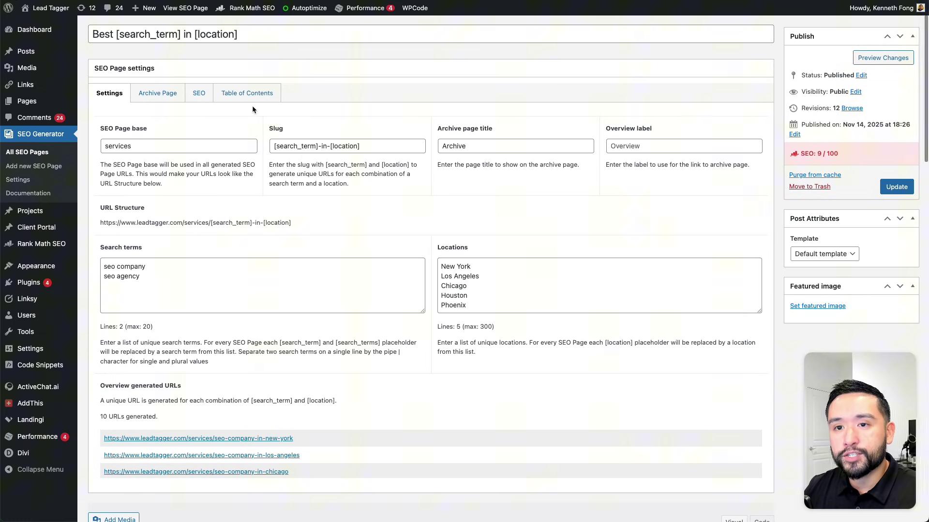
{"action": "double_click", "coordinate": [109, 146]}
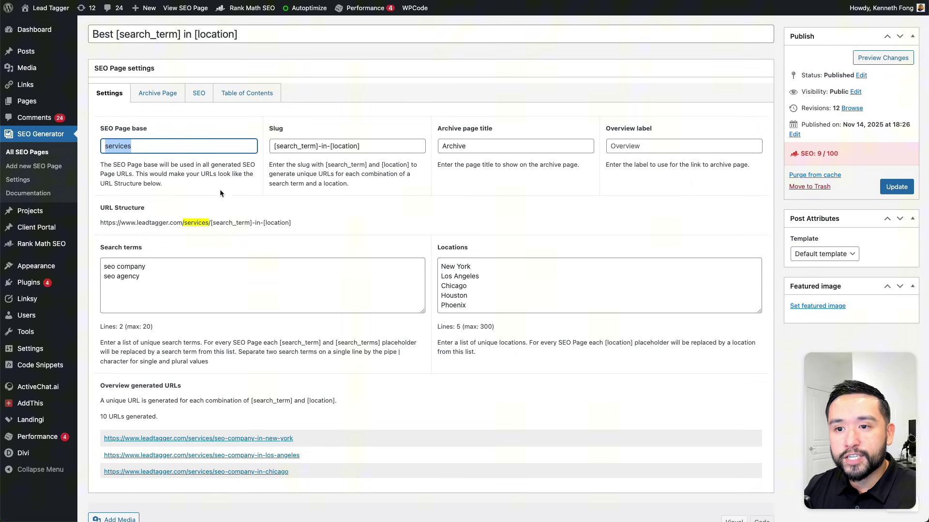
{"action": "left_click", "coordinate": [203, 224]}
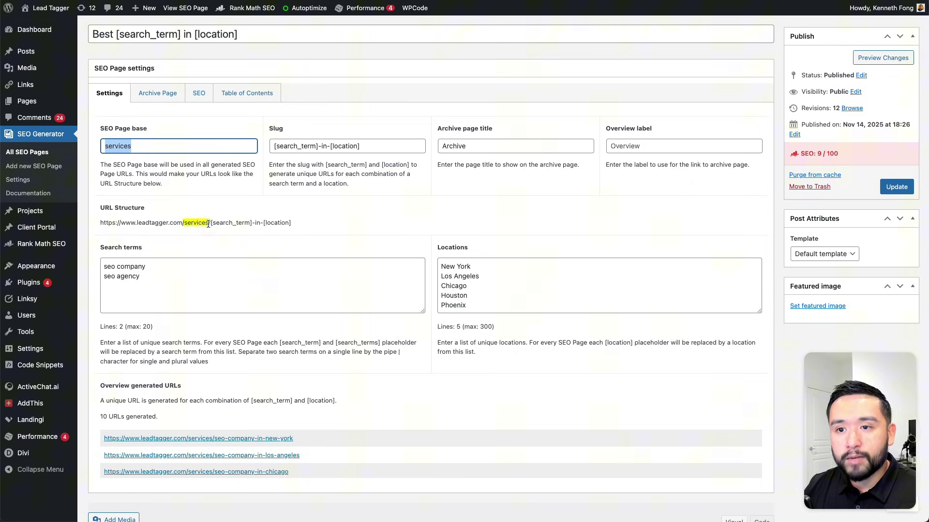
{"action": "double_click", "coordinate": [194, 224]}
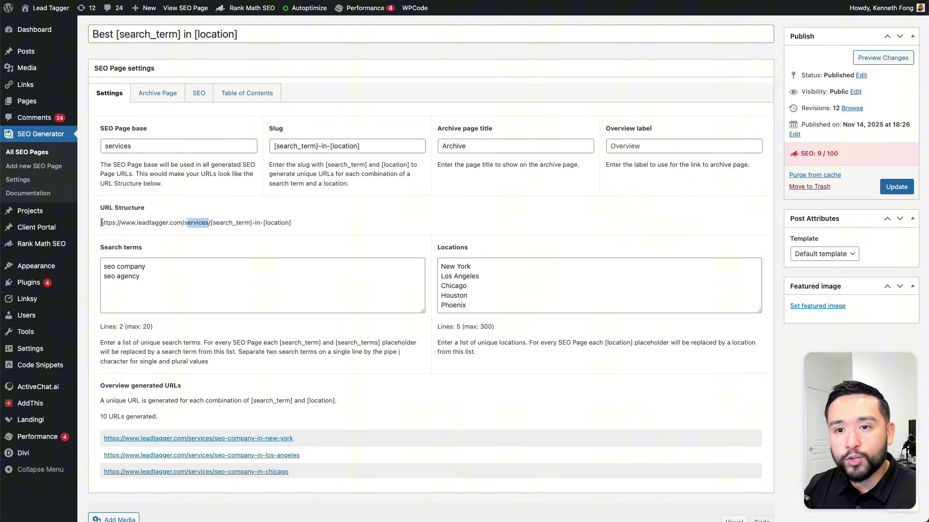
{"action": "left_click_drag", "start_coordinate": [102, 223], "coordinate": [305, 225]}
{"action": "left_click_drag", "start_coordinate": [212, 223], "coordinate": [295, 224]}
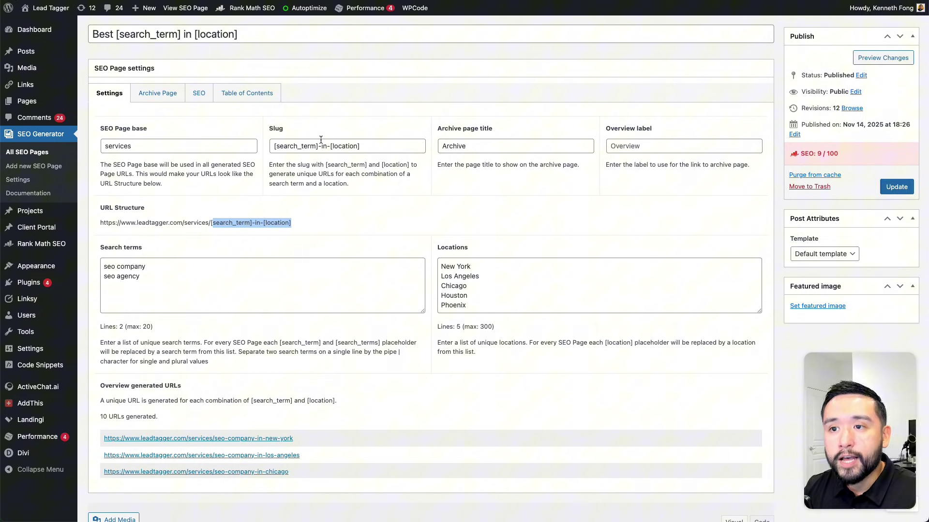
{"action": "left_click", "coordinate": [146, 275]}
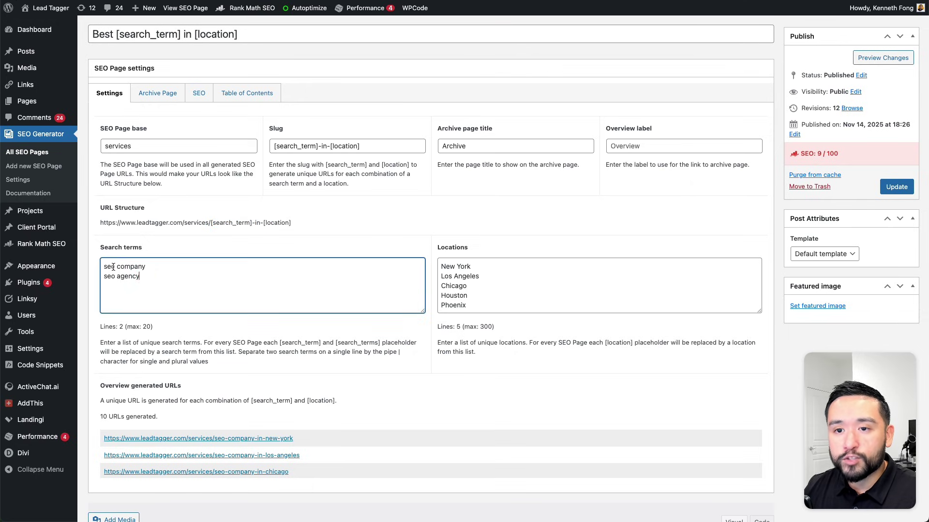
{"action": "left_click", "coordinate": [449, 267]}
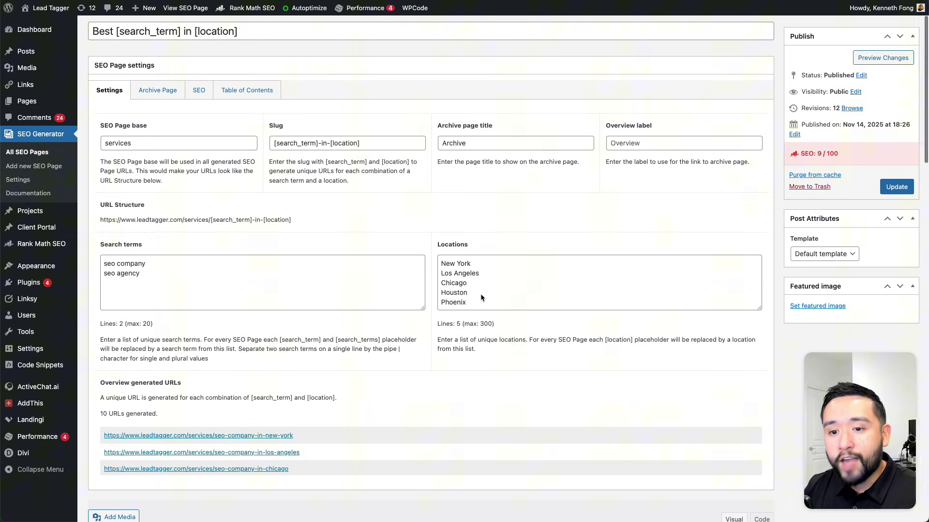
{"action": "scroll", "coordinate": [479, 294], "scroll_direction": "down", "scroll_amount": 1}
{"action": "key", "text": "shift+Tab"}
{"action": "left_click_drag", "start_coordinate": [104, 402], "coordinate": [153, 404]}
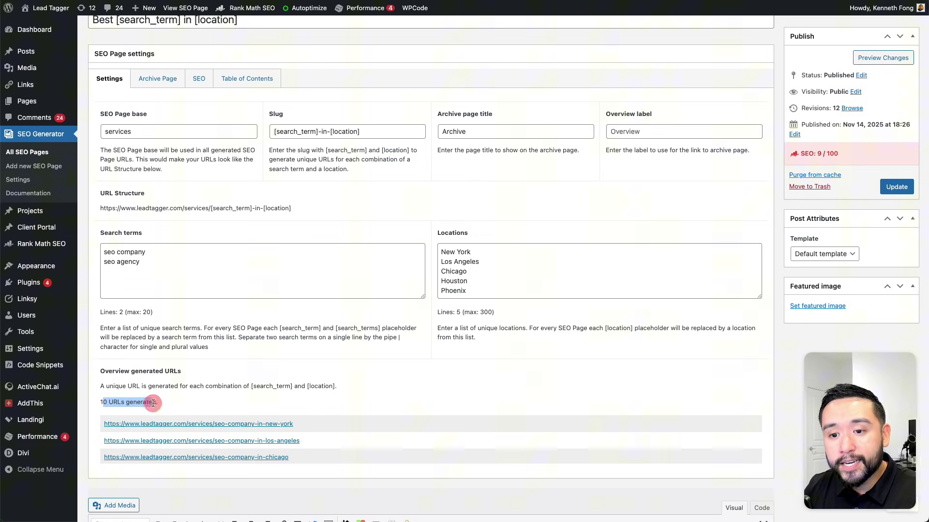
{"action": "left_click", "coordinate": [162, 402]}
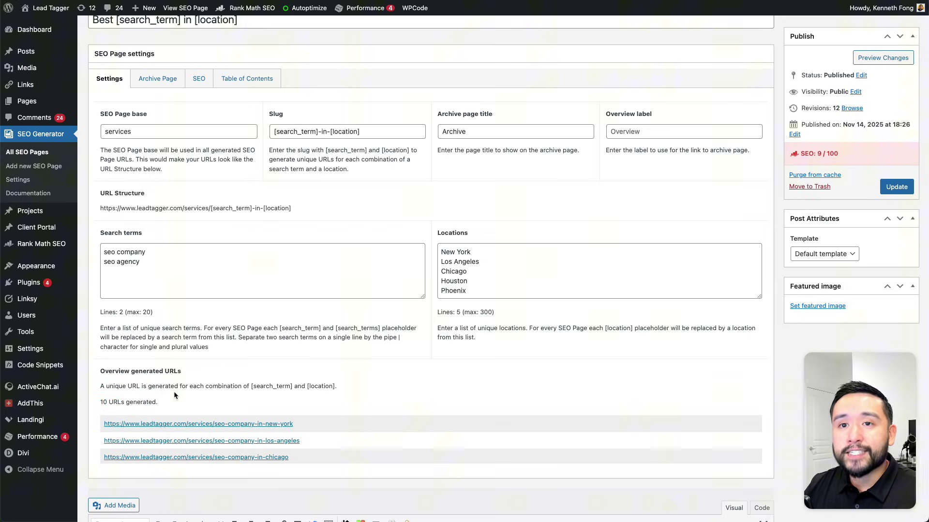
{"action": "scroll", "coordinate": [202, 379], "scroll_direction": "up", "scroll_amount": 1}
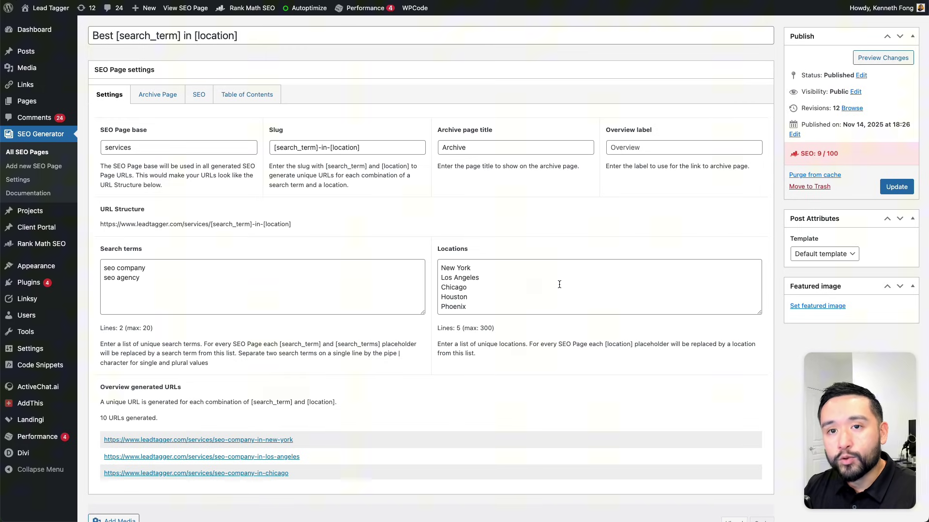
{"action": "scroll", "coordinate": [463, 296], "scroll_direction": "down", "scroll_amount": 1}
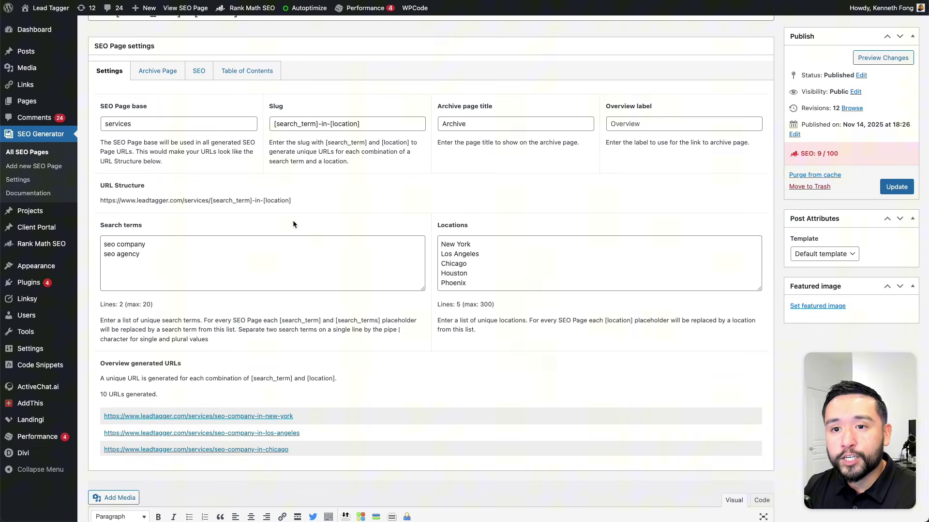
{"action": "left_click_drag", "start_coordinate": [116, 200], "coordinate": [307, 201]}
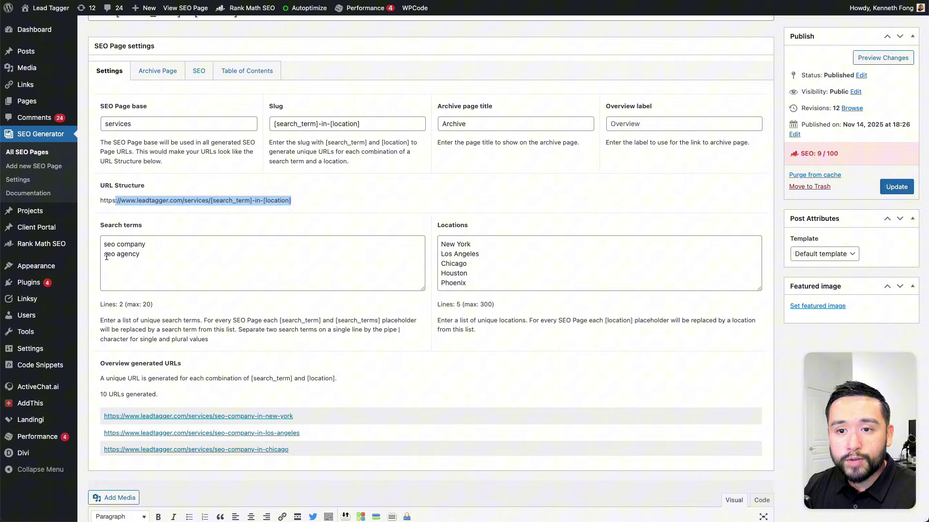
{"action": "left_click_drag", "start_coordinate": [107, 254], "coordinate": [132, 254]}
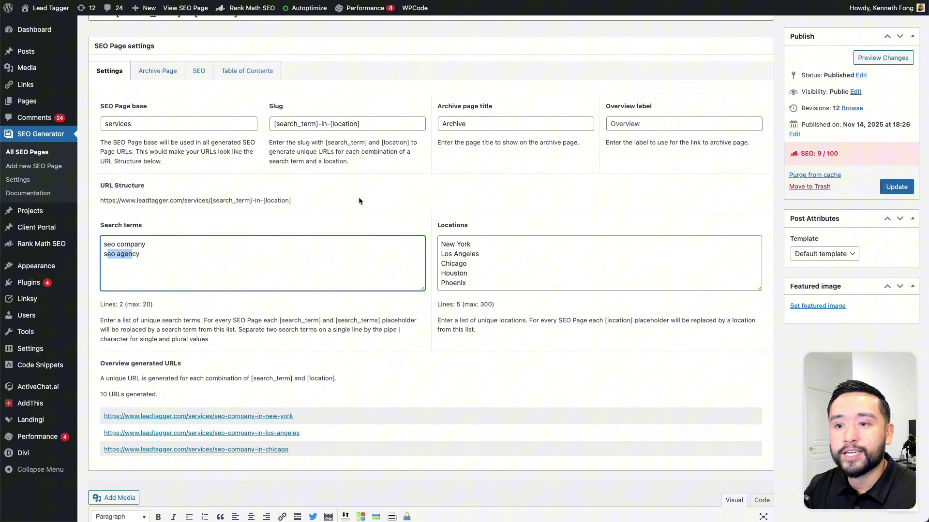
{"action": "scroll", "coordinate": [385, 165], "scroll_direction": "down", "scroll_amount": 1}
{"action": "scroll", "coordinate": [90, 306], "scroll_direction": "down", "scroll_amount": 3}
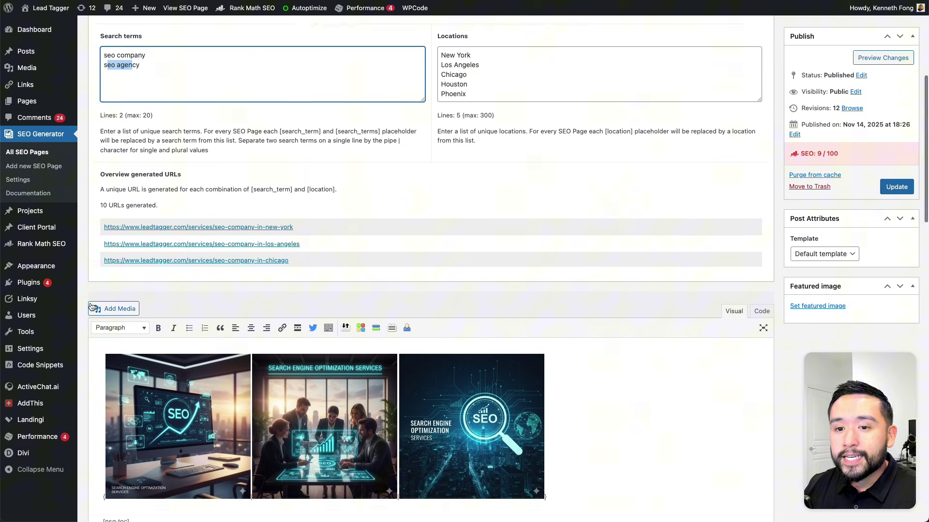
{"action": "scroll", "coordinate": [87, 305], "scroll_direction": "down", "scroll_amount": 6}
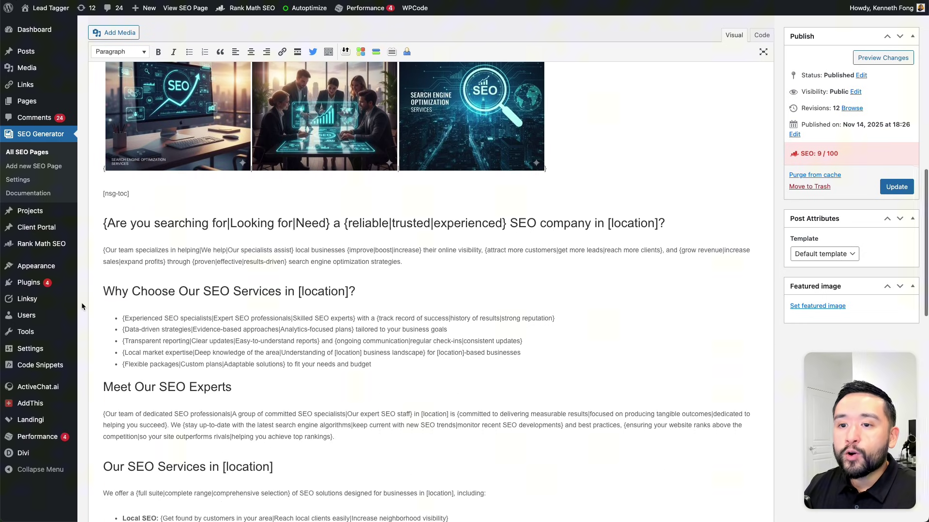
{"action": "scroll", "coordinate": [81, 303], "scroll_direction": "up", "scroll_amount": 3}
{"action": "scroll", "coordinate": [85, 302], "scroll_direction": "down", "scroll_amount": 1}
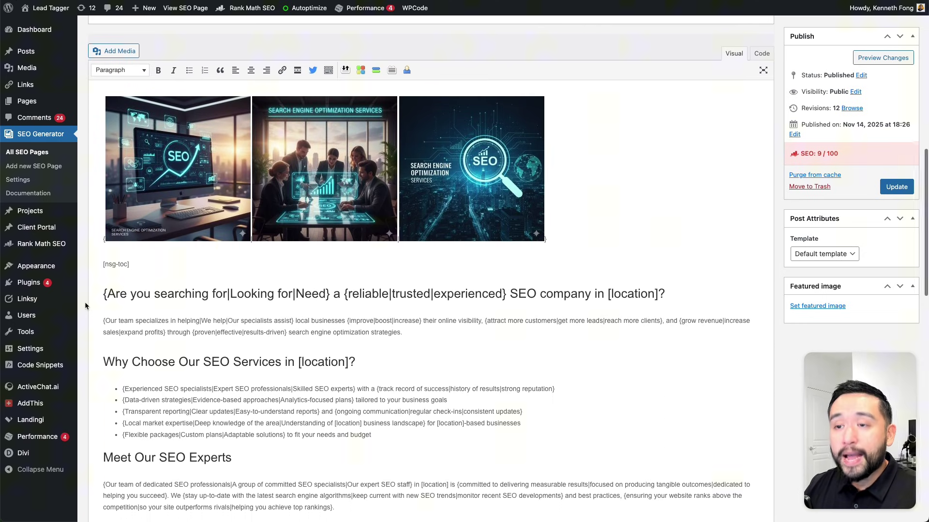
{"action": "scroll", "coordinate": [85, 302], "scroll_direction": "down", "scroll_amount": 1}
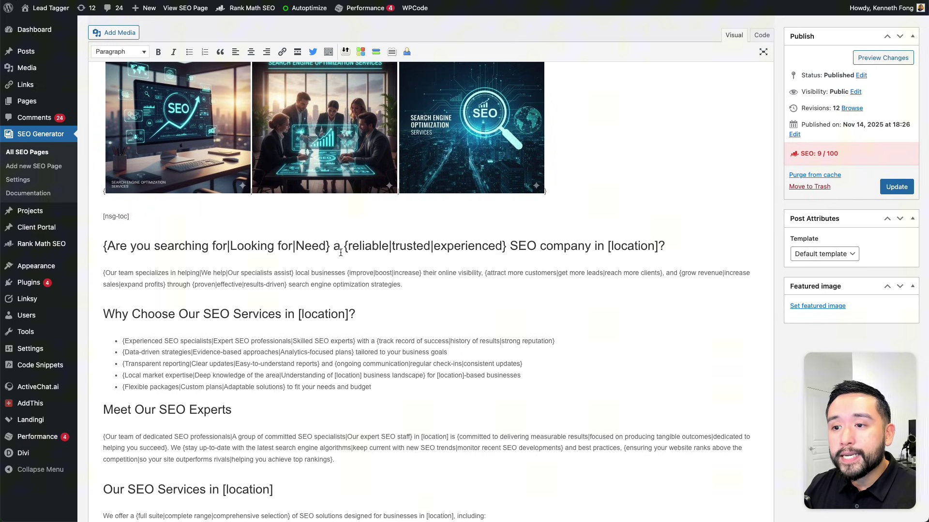
{"action": "scroll", "coordinate": [309, 252], "scroll_direction": "down", "scroll_amount": 2}
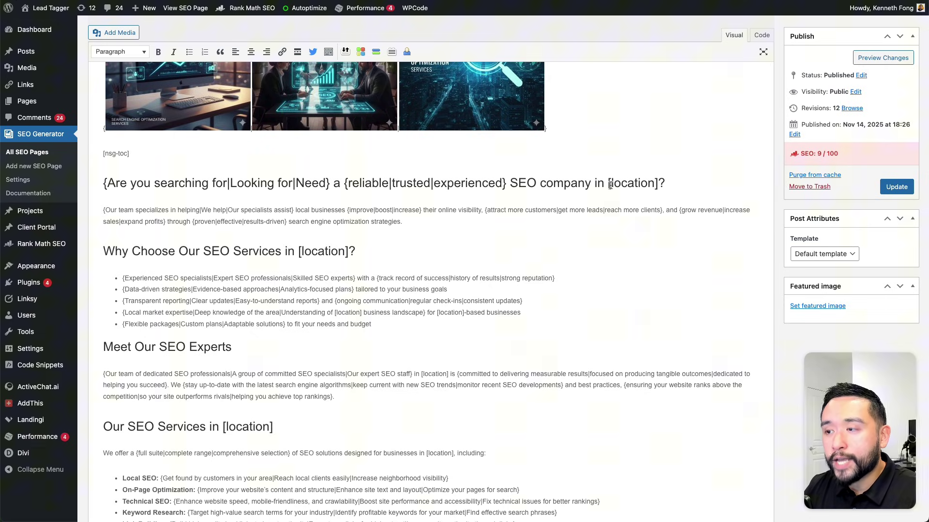
{"action": "left_click", "coordinate": [608, 185]}
{"action": "key", "text": "shift+Right"}
{"action": "key", "text": "shift+Right"}
{"action": "key", "text": "shift+Right"}
{"action": "key", "text": "shift+Right"}
{"action": "key", "text": "shift+Right"}
{"action": "key", "text": "shift+Right"}
{"action": "key", "text": "shift+Right"}
{"action": "key", "text": "shift+Right"}
{"action": "key", "text": "shift+Right"}
{"action": "key", "text": "shift+Right"}
{"action": "key", "text": "shift+Right"}
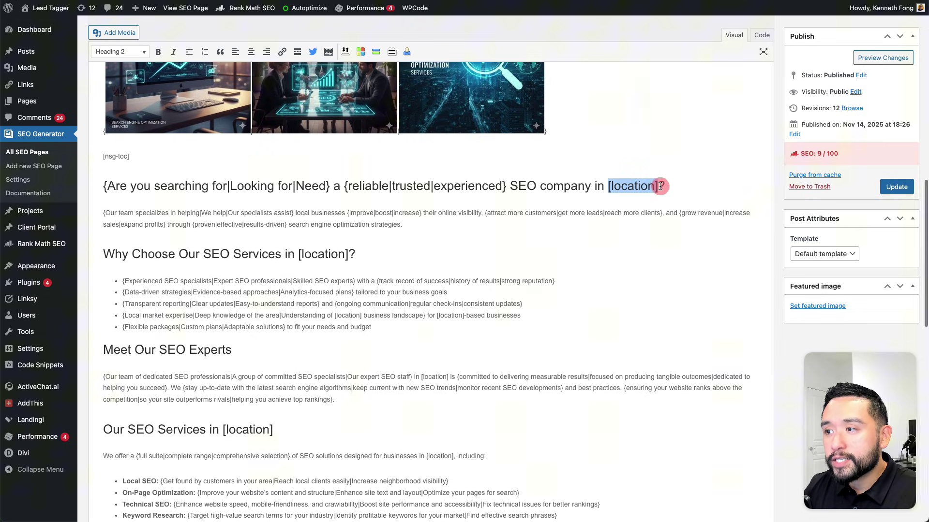
{"action": "key", "text": "shift+Left"}
{"action": "left_click_drag", "start_coordinate": [611, 190], "coordinate": [653, 189]}
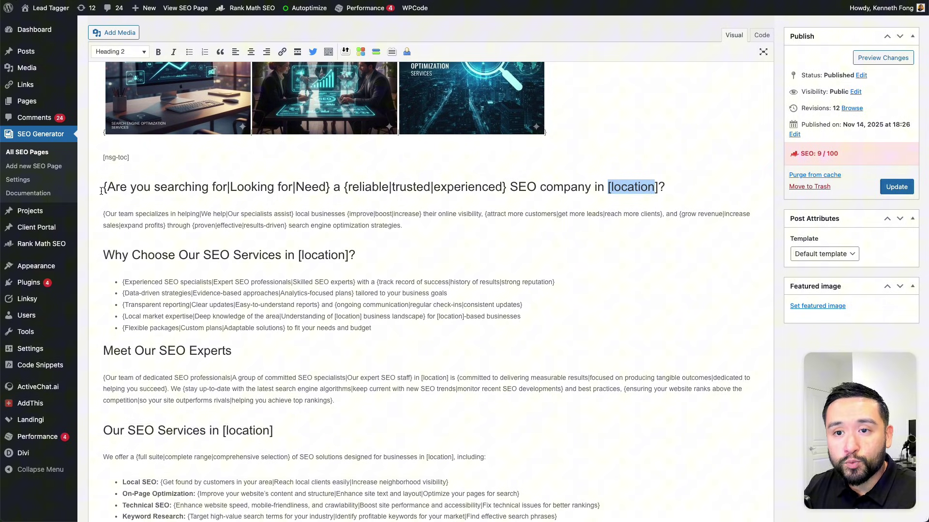
{"action": "left_click_drag", "start_coordinate": [103, 190], "coordinate": [112, 190]}
{"action": "left_click_drag", "start_coordinate": [229, 190], "coordinate": [236, 190]}
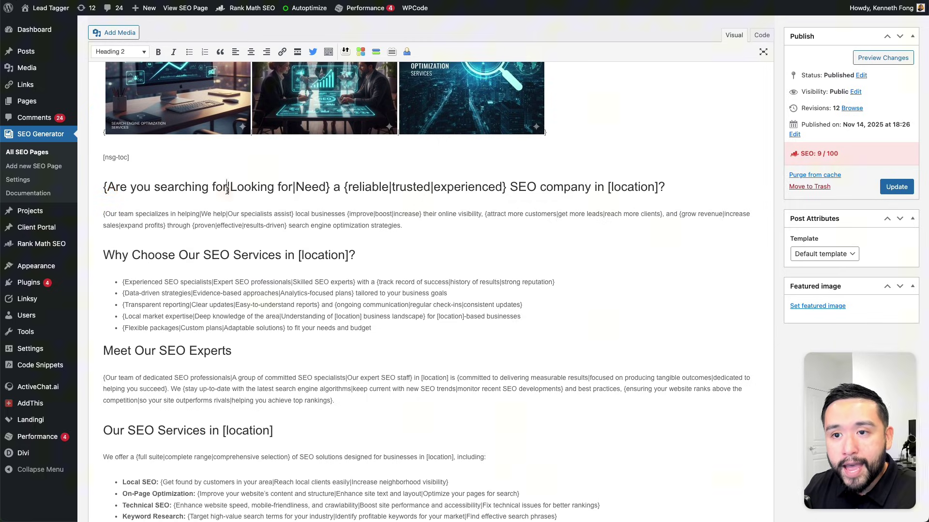
{"action": "left_click_drag", "start_coordinate": [292, 190], "coordinate": [305, 189]}
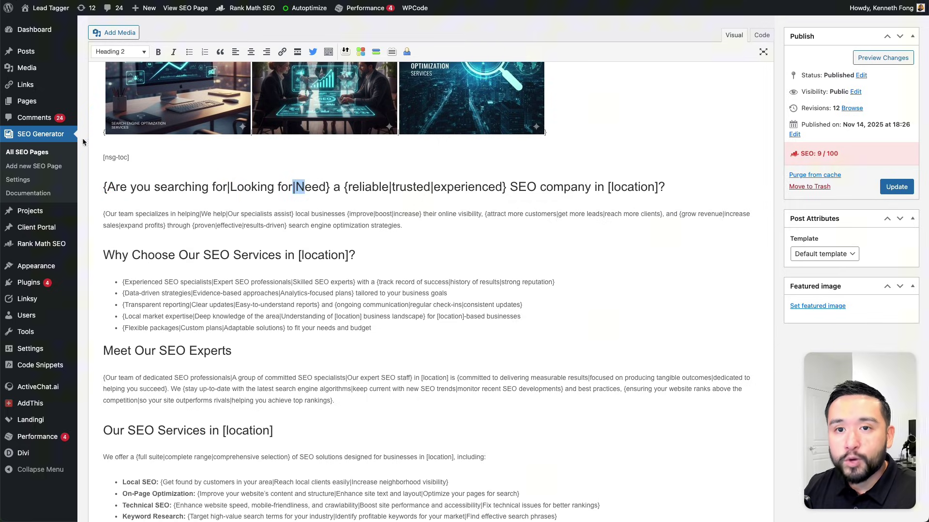
{"action": "left_click", "coordinate": [55, 184]}
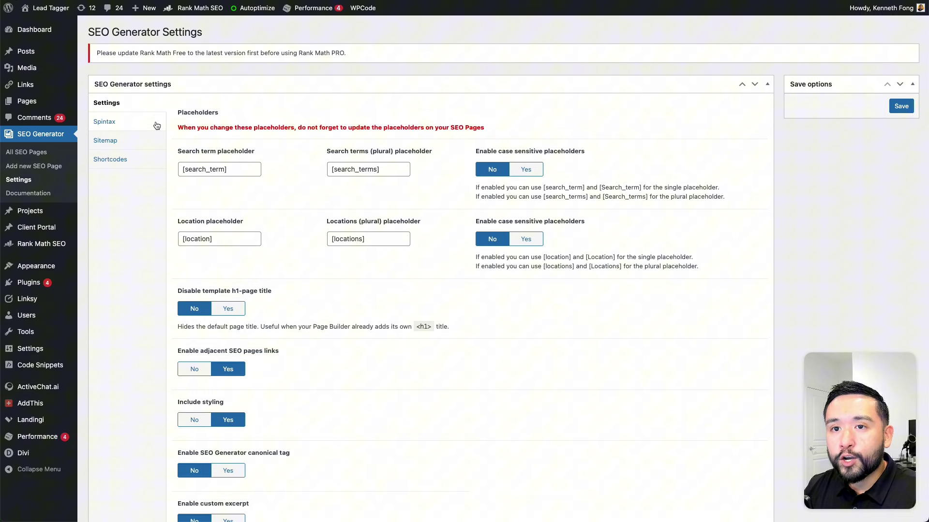
{"action": "left_click", "coordinate": [120, 119]}
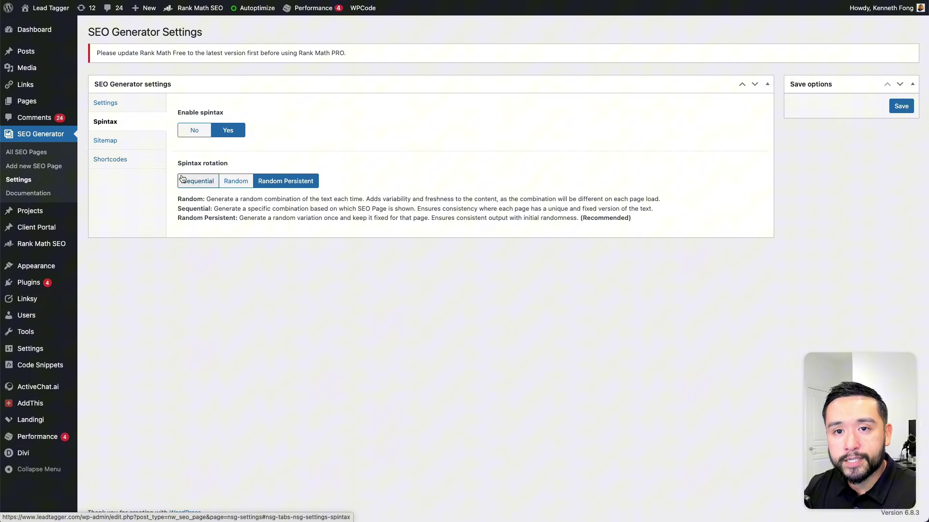
{"action": "left_click", "coordinate": [30, 156]}
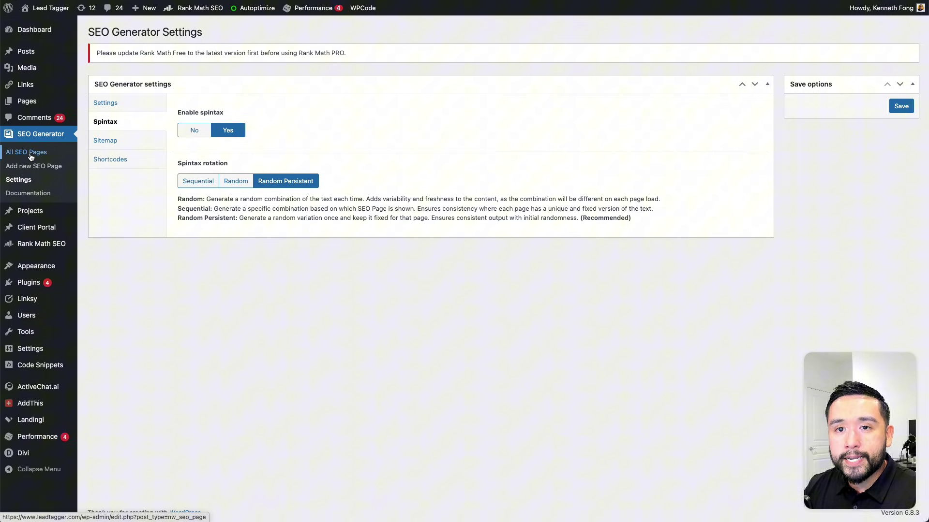
{"action": "left_click", "coordinate": [144, 149]}
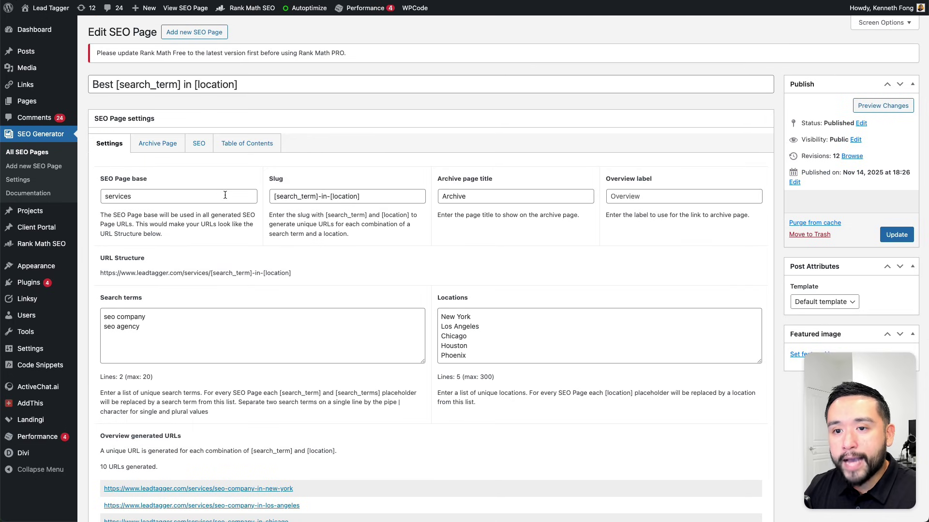
{"action": "scroll", "coordinate": [224, 195], "scroll_direction": "down", "scroll_amount": 10}
{"action": "left_click", "coordinate": [184, 202]}
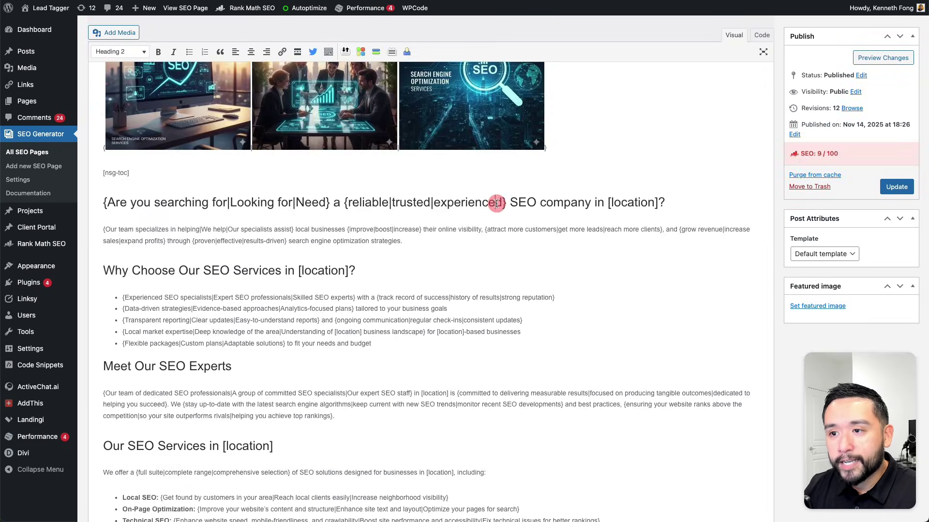
{"action": "left_click", "coordinate": [201, 197]}
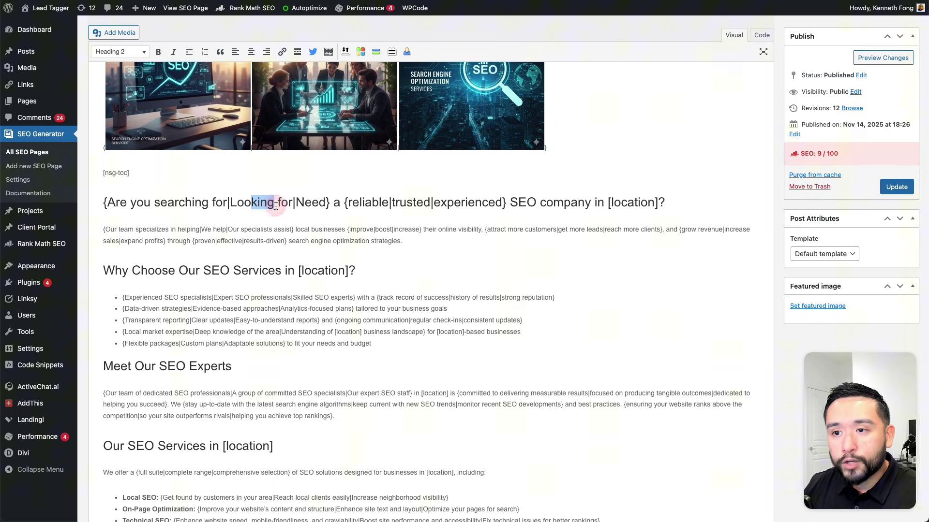
{"action": "left_click_drag", "start_coordinate": [251, 203], "coordinate": [330, 202]}
{"action": "left_click", "coordinate": [341, 202]}
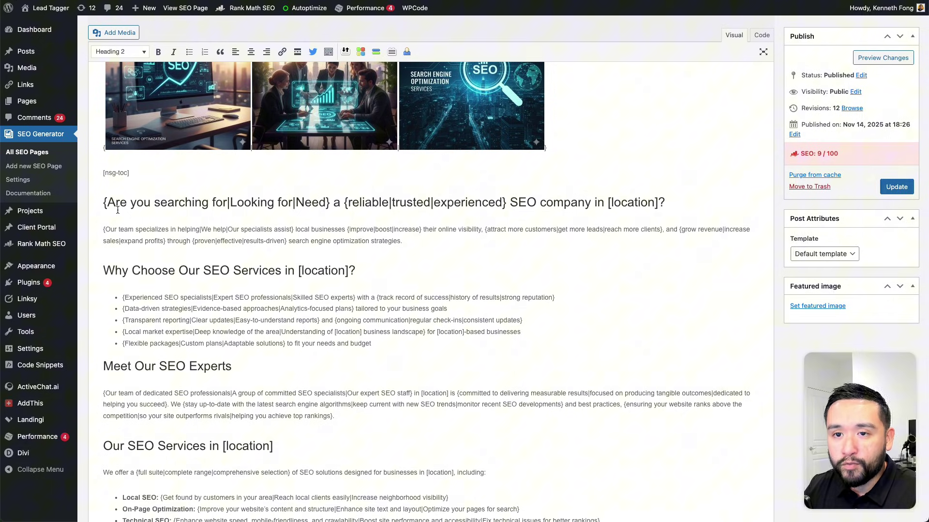
{"action": "left_click_drag", "start_coordinate": [103, 231], "coordinate": [425, 245]}
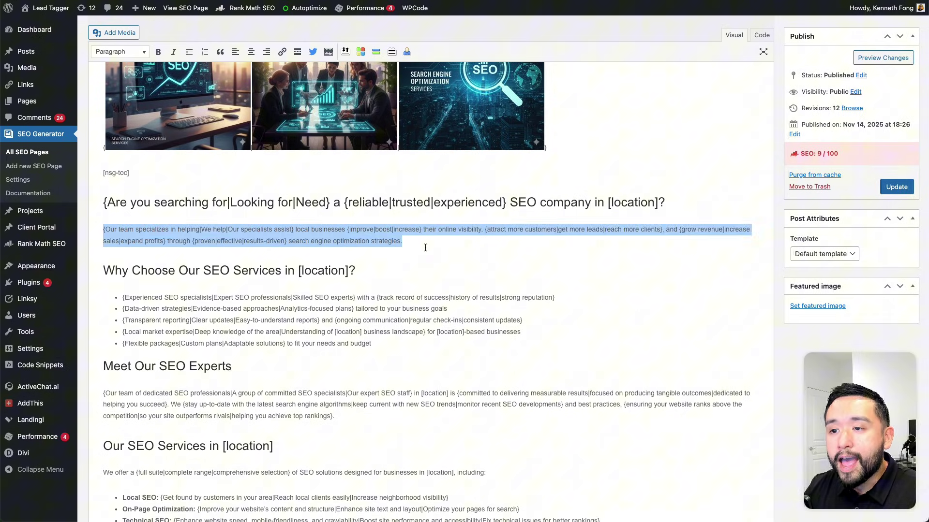
{"action": "scroll", "coordinate": [425, 247], "scroll_direction": "down", "scroll_amount": 2}
{"action": "left_click_drag", "start_coordinate": [124, 209], "coordinate": [446, 254]}
{"action": "left_click_drag", "start_coordinate": [175, 304], "coordinate": [184, 305]}
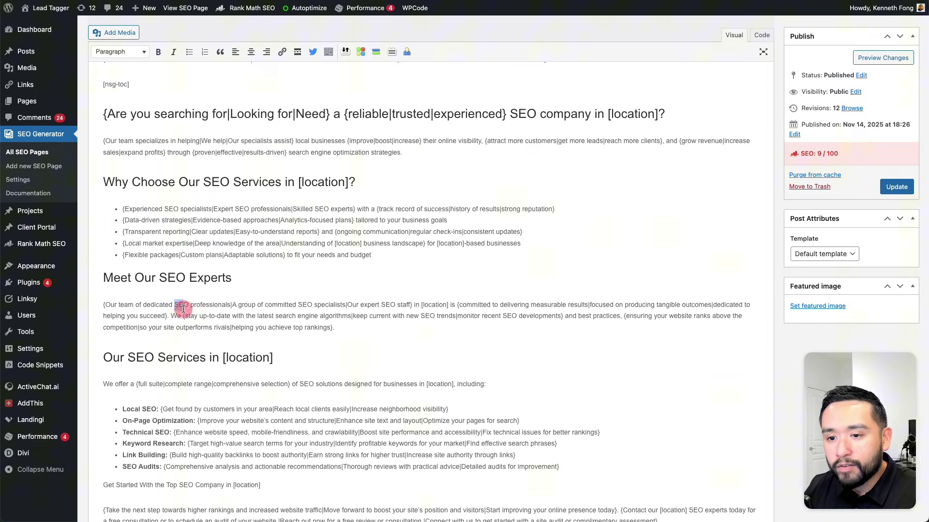
{"action": "scroll", "coordinate": [193, 307], "scroll_direction": "down", "scroll_amount": 5}
{"action": "scroll", "coordinate": [194, 308], "scroll_direction": "up", "scroll_amount": 5}
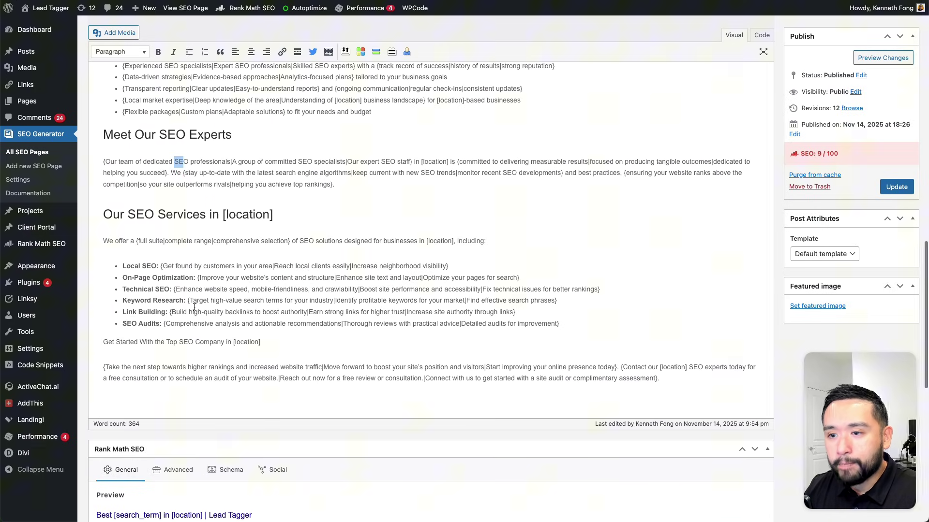
{"action": "scroll", "coordinate": [208, 276], "scroll_direction": "up", "scroll_amount": 4}
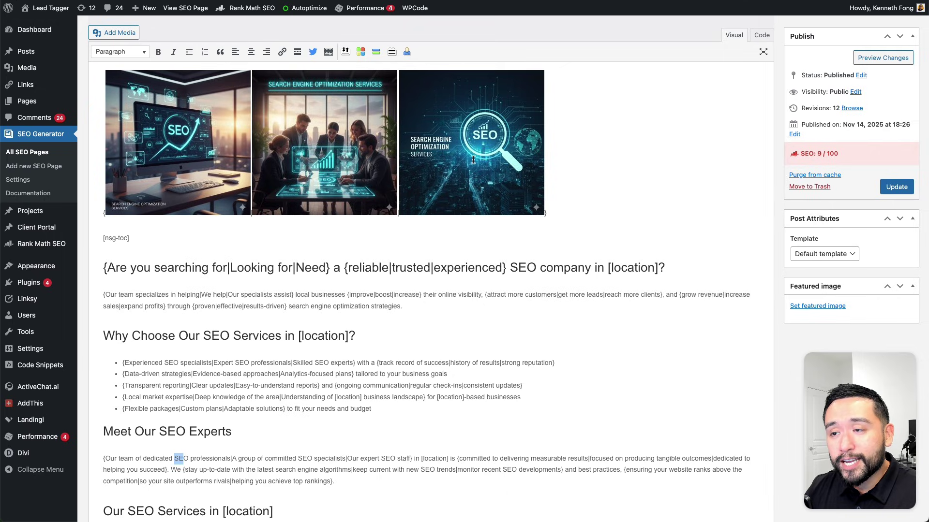
{"action": "scroll", "coordinate": [474, 156], "scroll_direction": "up", "scroll_amount": 1}
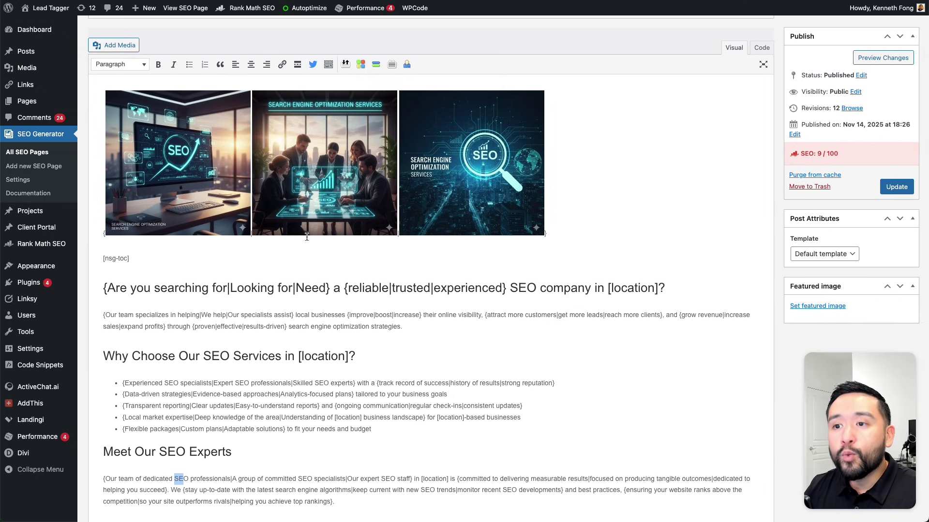
{"action": "scroll", "coordinate": [344, 273], "scroll_direction": "up", "scroll_amount": 5}
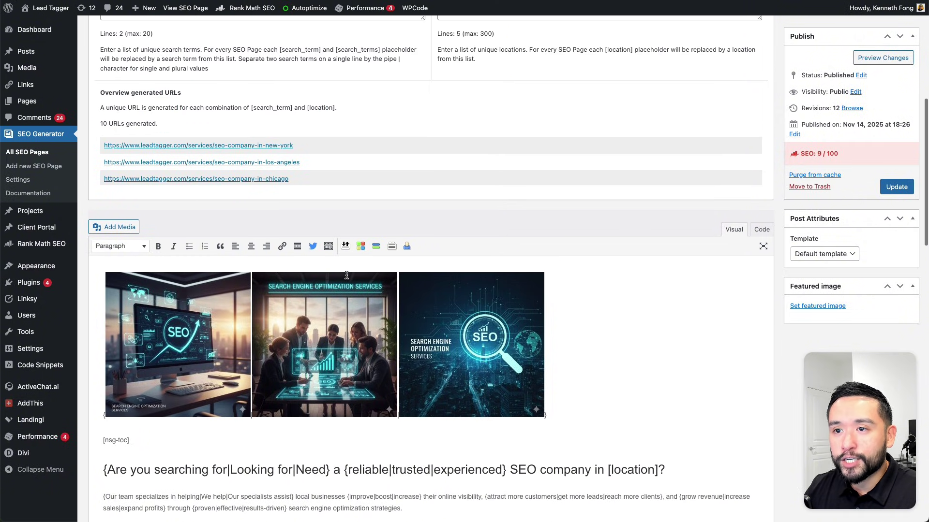
Step: Open the los-angeles generated URL in a new tab
{"action": "right_click", "coordinate": [246, 145]}
{"action": "key", "text": "Escape"}
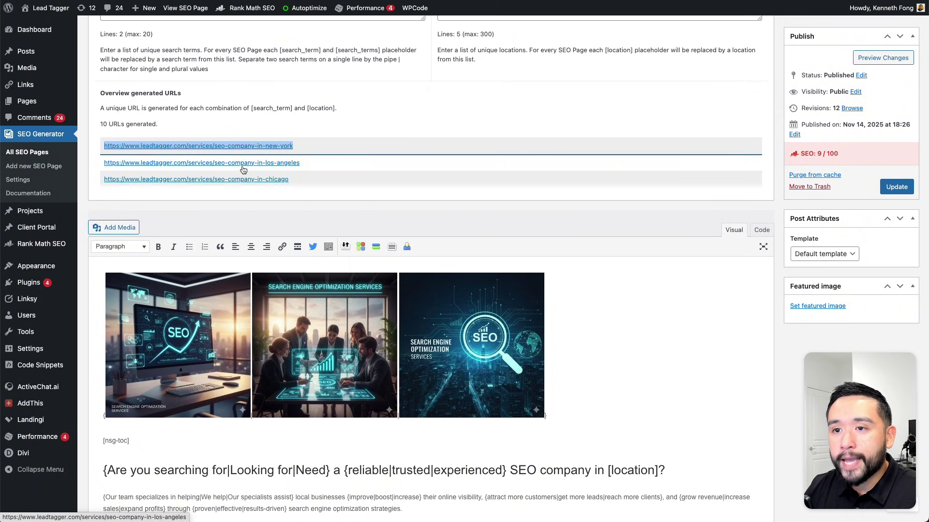
{"action": "right_click", "coordinate": [242, 163]}
{"action": "left_click", "coordinate": [269, 170]}
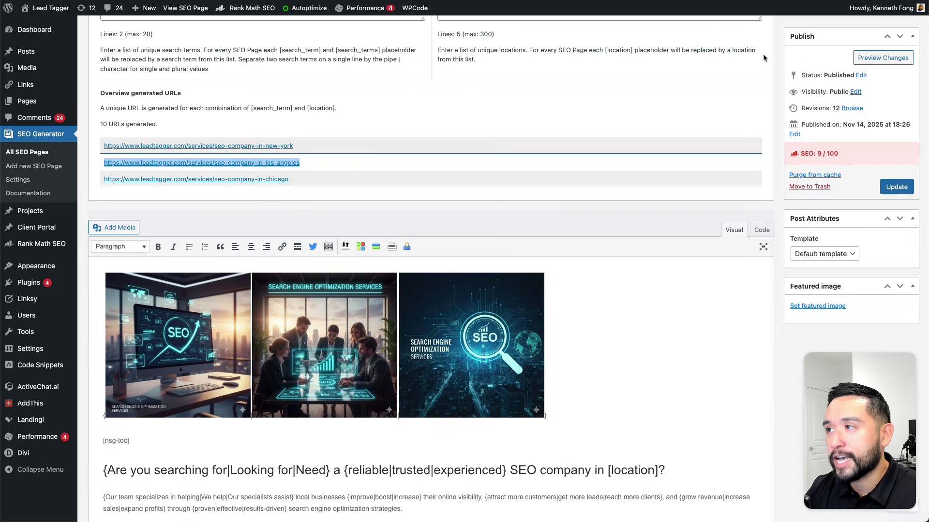
Step: On the live New York page, highlight the heading and the intro paragraph's varied phrasing
{"action": "key", "text": "ctrl+Tab"}
{"action": "left_click_drag", "start_coordinate": [220, 106], "coordinate": [441, 110]}
{"action": "scroll", "coordinate": [442, 110], "scroll_direction": "down", "scroll_amount": 3}
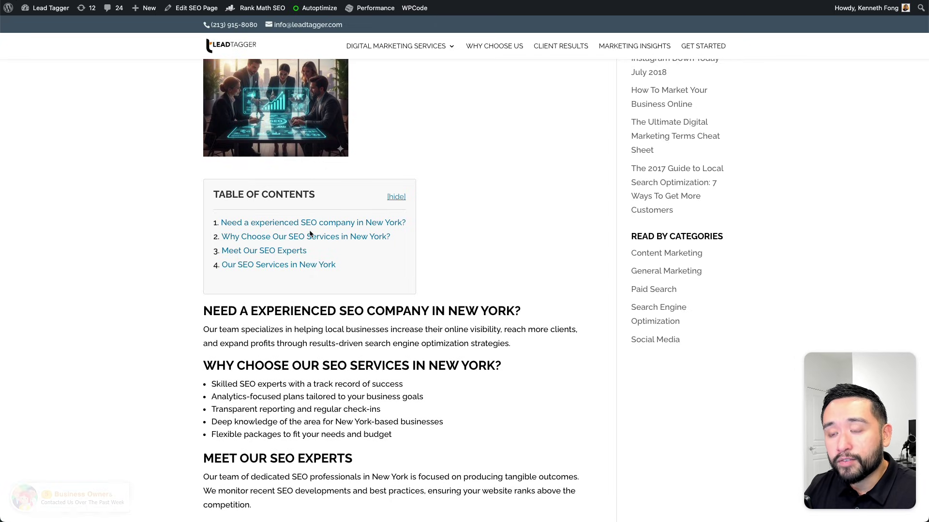
{"action": "scroll", "coordinate": [339, 240], "scroll_direction": "down", "scroll_amount": 1}
{"action": "scroll", "coordinate": [338, 241], "scroll_direction": "down", "scroll_amount": 1}
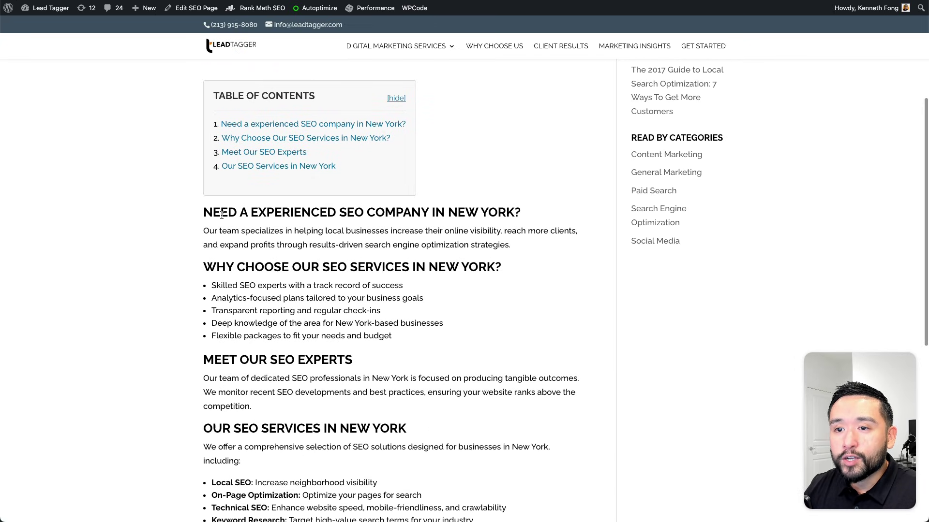
{"action": "left_click_drag", "start_coordinate": [215, 213], "coordinate": [490, 211]}
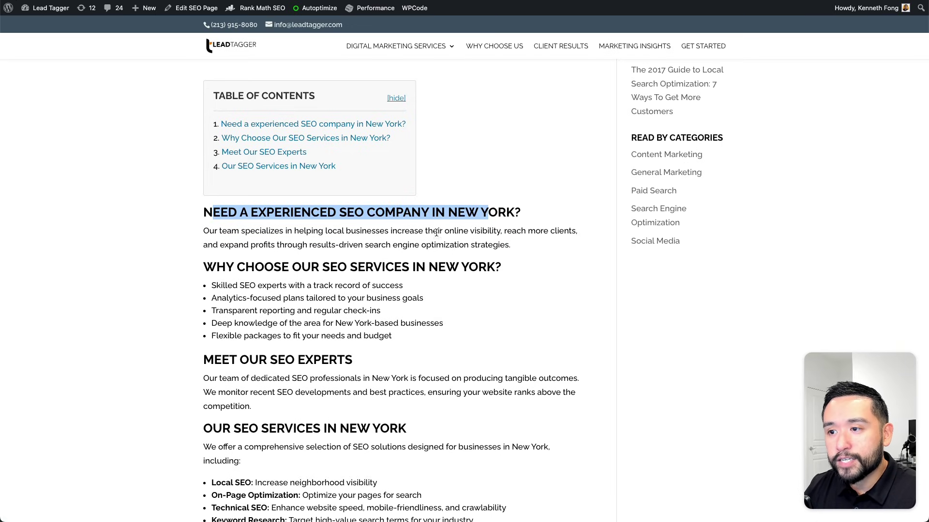
{"action": "left_click_drag", "start_coordinate": [490, 230], "coordinate": [431, 244]}
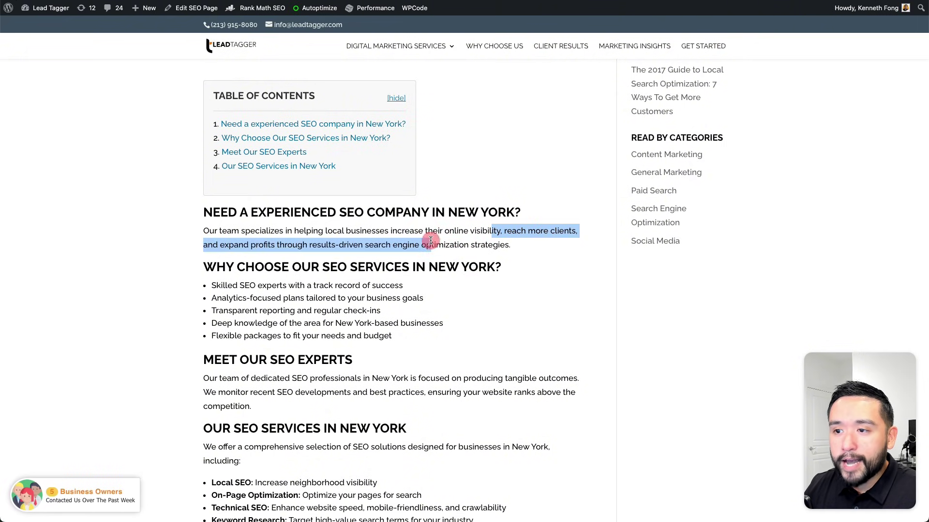
Step: Highlight the Los Angeles intro paragraph to compare its wording with New York
{"action": "scroll", "coordinate": [548, 224], "scroll_direction": "down", "scroll_amount": 2}
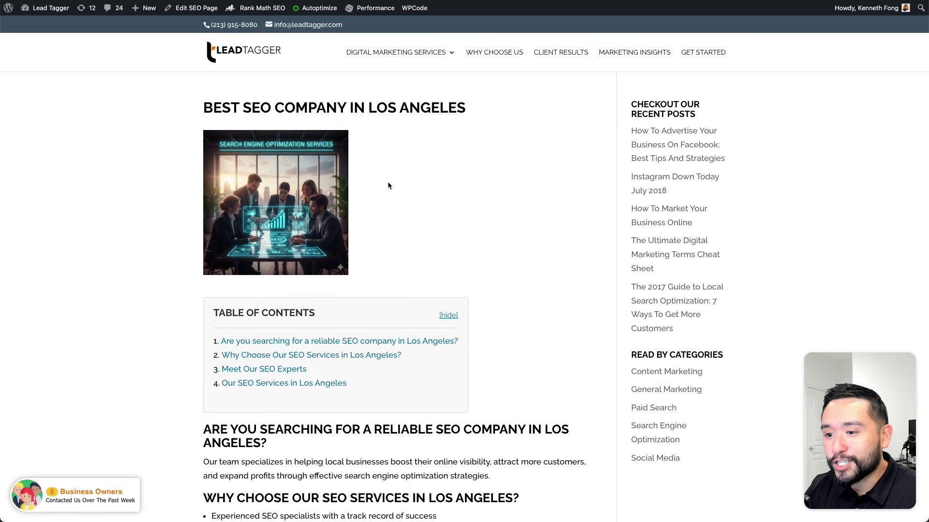
{"action": "scroll", "coordinate": [384, 182], "scroll_direction": "down", "scroll_amount": 4}
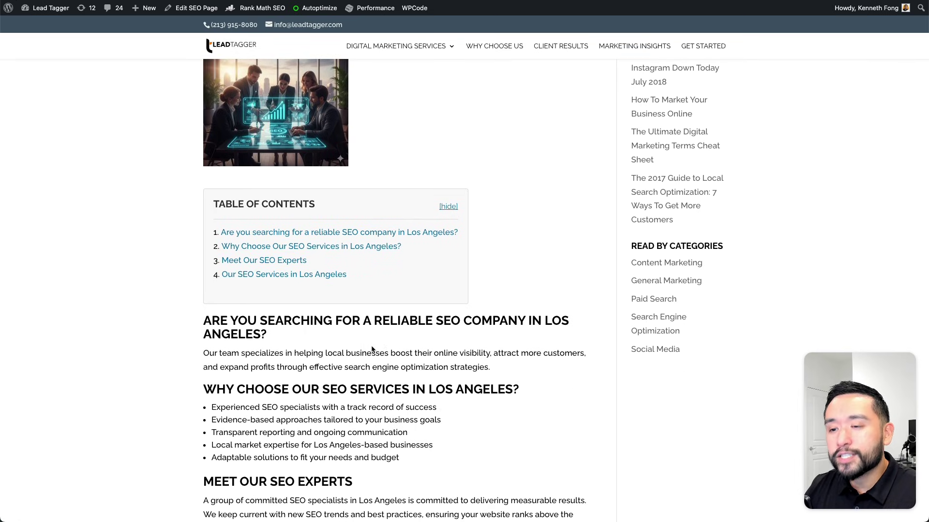
{"action": "scroll", "coordinate": [372, 349], "scroll_direction": "down", "scroll_amount": 5}
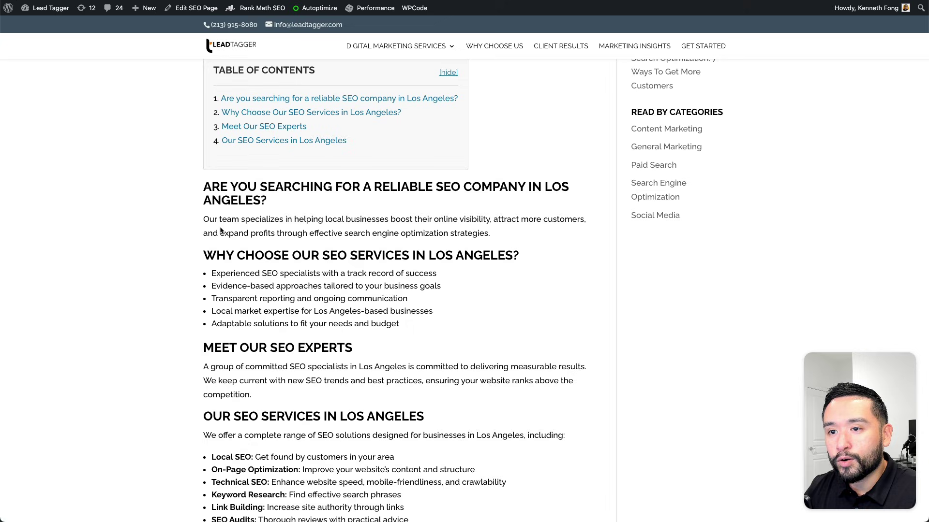
{"action": "left_click_drag", "start_coordinate": [219, 219], "coordinate": [436, 231]}
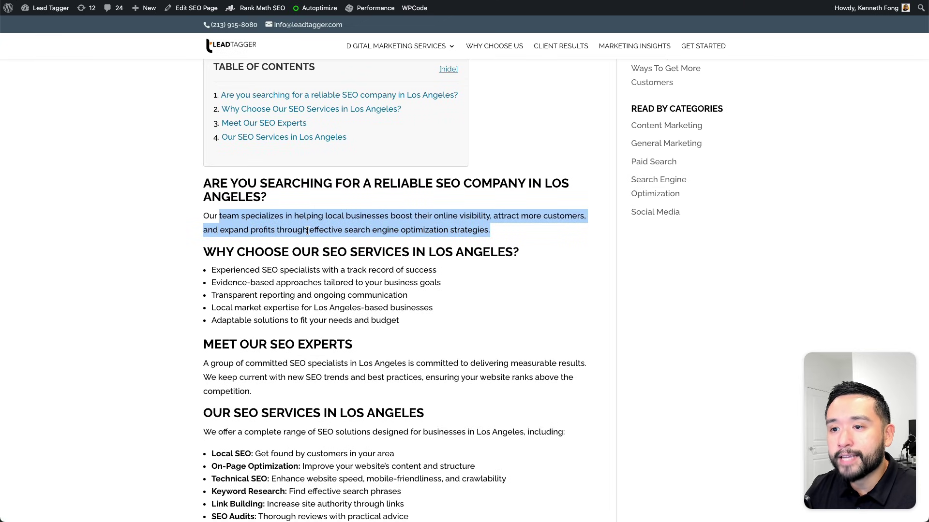
{"action": "scroll", "coordinate": [360, 332], "scroll_direction": "down", "scroll_amount": 5}
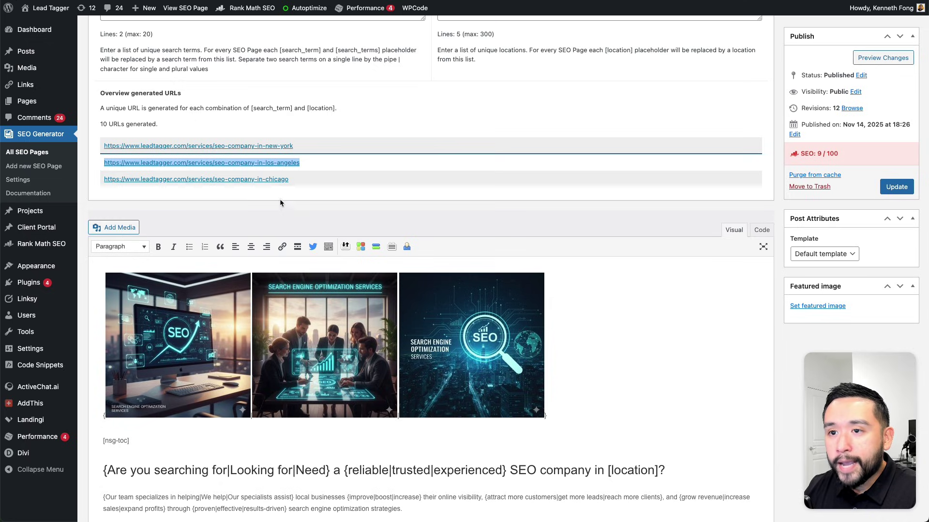
Step: Open the live Chicago location page from its URL and scroll down it
{"action": "right_click", "coordinate": [272, 180]}
{"action": "left_click", "coordinate": [290, 188]}
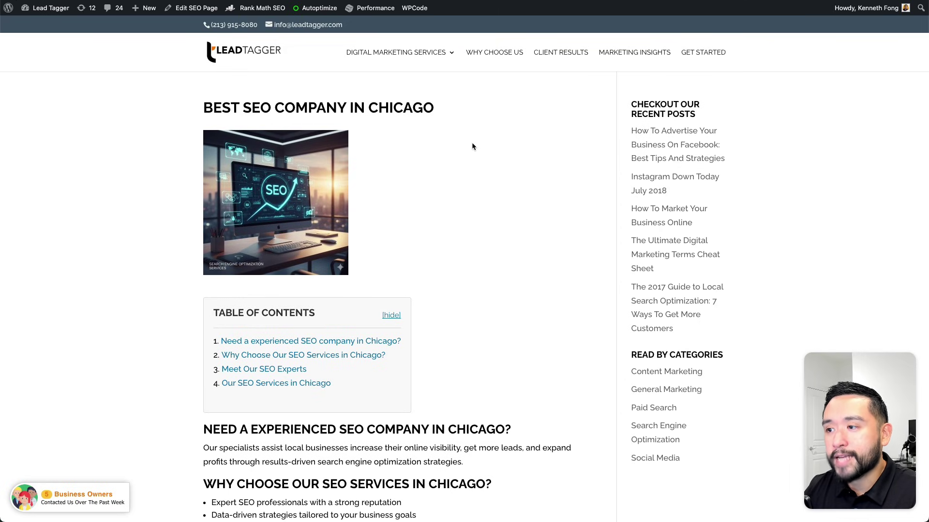
{"action": "scroll", "coordinate": [488, 153], "scroll_direction": "down", "scroll_amount": 6}
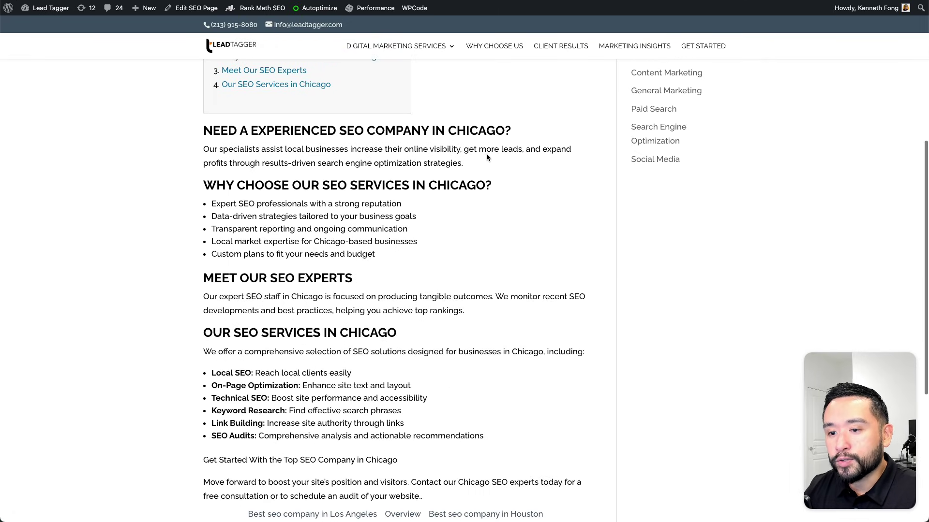
{"action": "scroll", "coordinate": [486, 152], "scroll_direction": "down", "scroll_amount": 4}
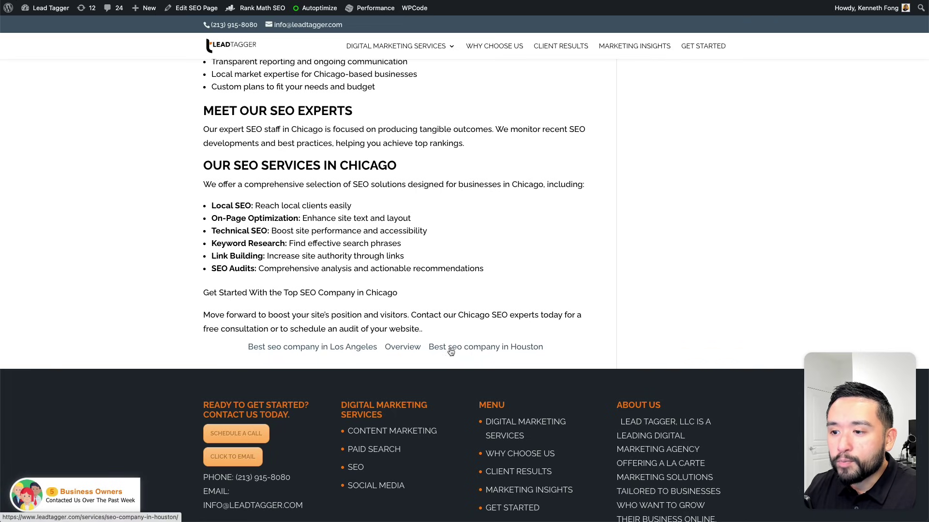
Step: Follow the 'Best seo company in Houston' link to the Houston page
{"action": "left_click", "coordinate": [472, 349]}
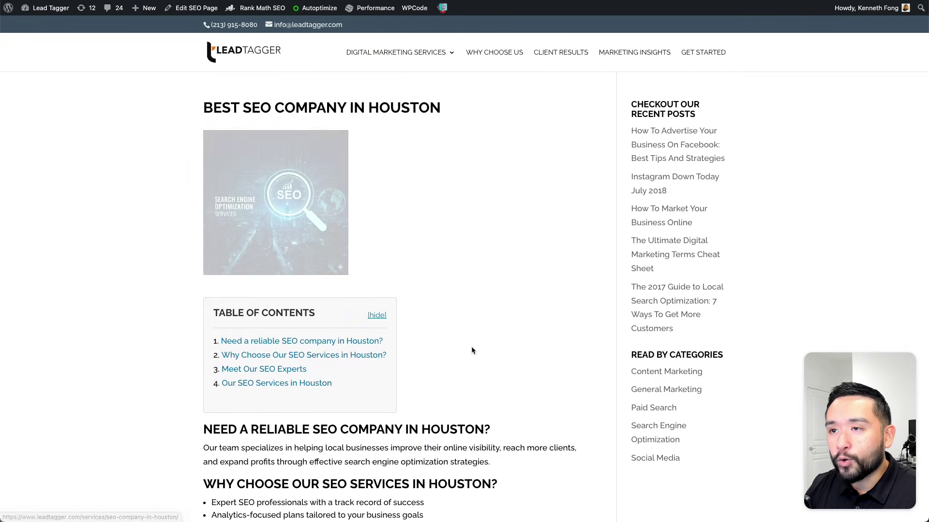
{"action": "left_click_drag", "start_coordinate": [215, 110], "coordinate": [454, 130]}
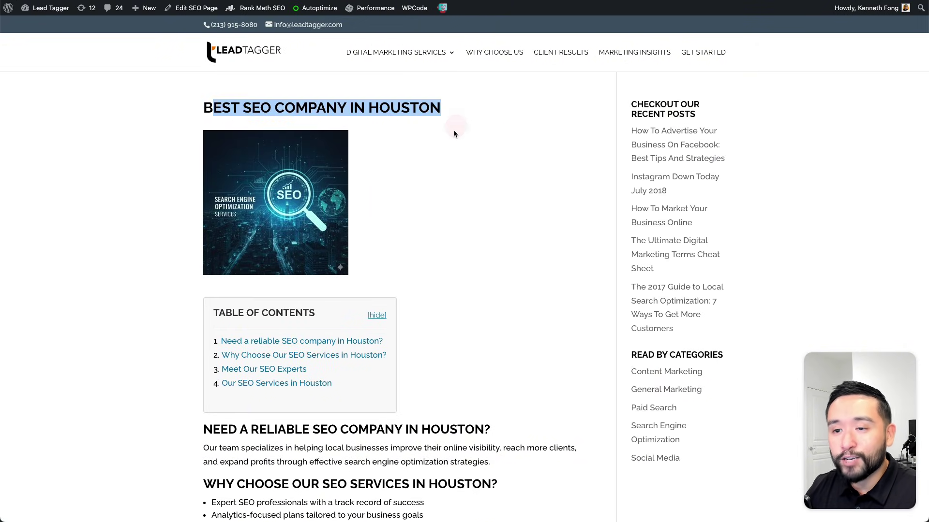
{"action": "scroll", "coordinate": [454, 131], "scroll_direction": "down", "scroll_amount": 9}
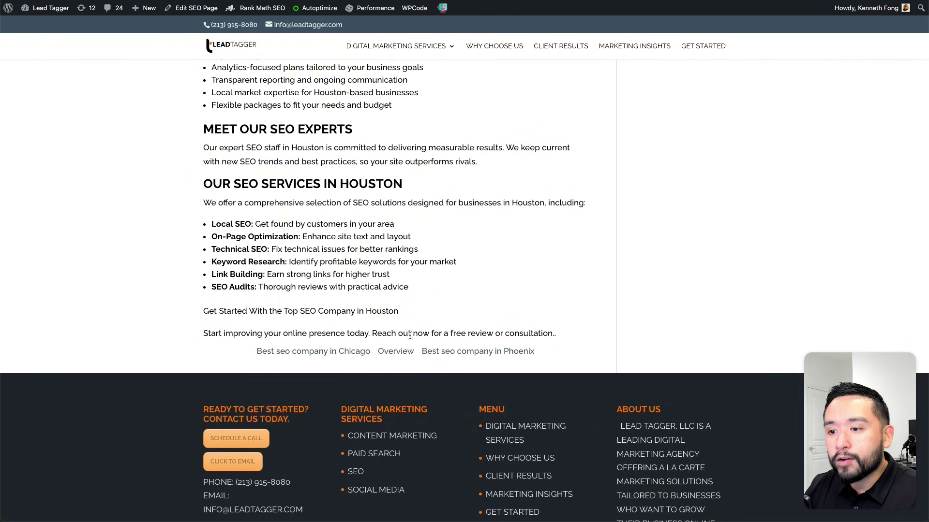
Step: Open the overview page and highlight its first listed location entries
{"action": "left_click", "coordinate": [394, 356]}
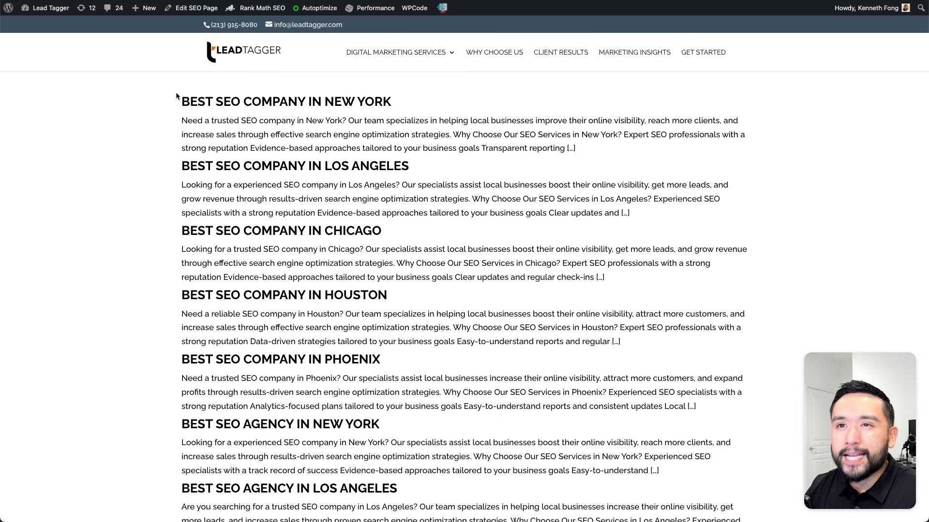
{"action": "left_click_drag", "start_coordinate": [175, 92], "coordinate": [450, 374]}
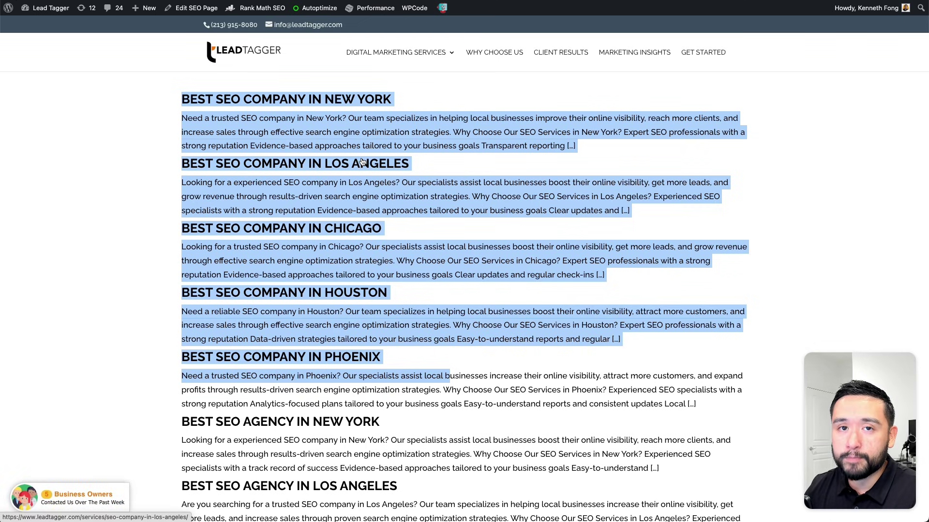
{"action": "left_click", "coordinate": [139, 131]}
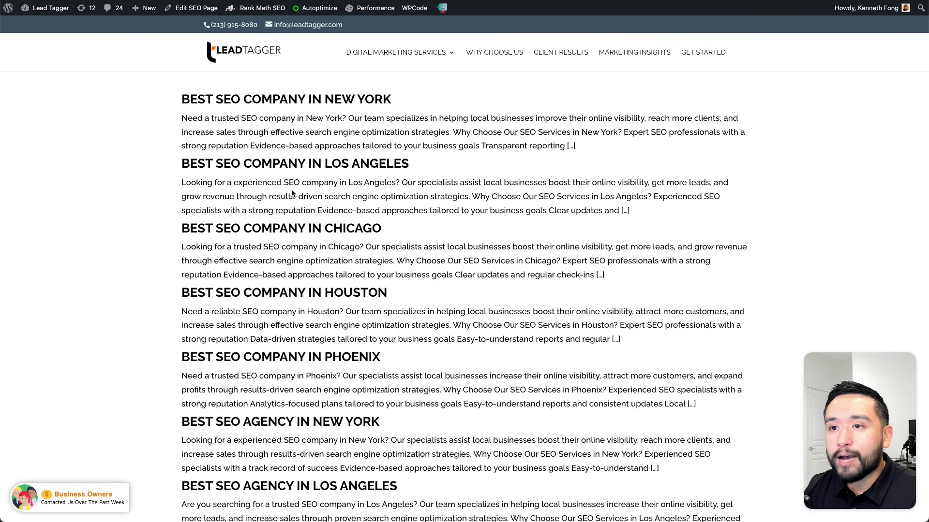
Step: Scroll through the location listing and open the Best SEO Agency in Houston page
{"action": "scroll", "coordinate": [292, 193], "scroll_direction": "down", "scroll_amount": 8}
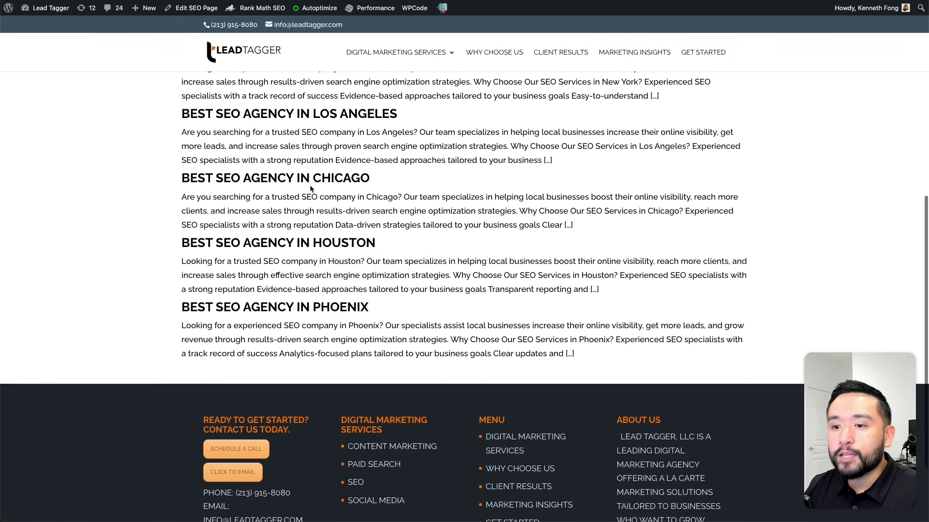
{"action": "scroll", "coordinate": [338, 271], "scroll_direction": "up", "scroll_amount": 3}
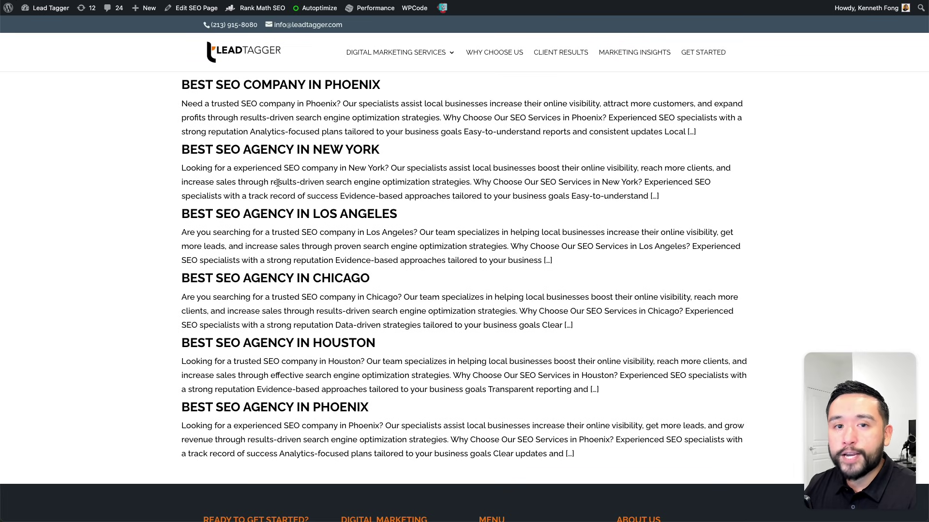
{"action": "scroll", "coordinate": [274, 184], "scroll_direction": "up", "scroll_amount": 2}
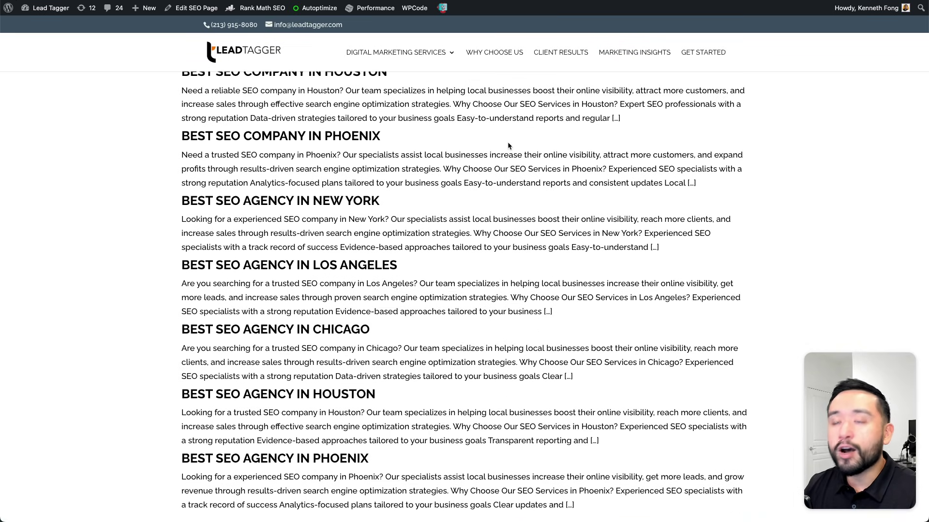
{"action": "scroll", "coordinate": [507, 144], "scroll_direction": "up", "scroll_amount": 3}
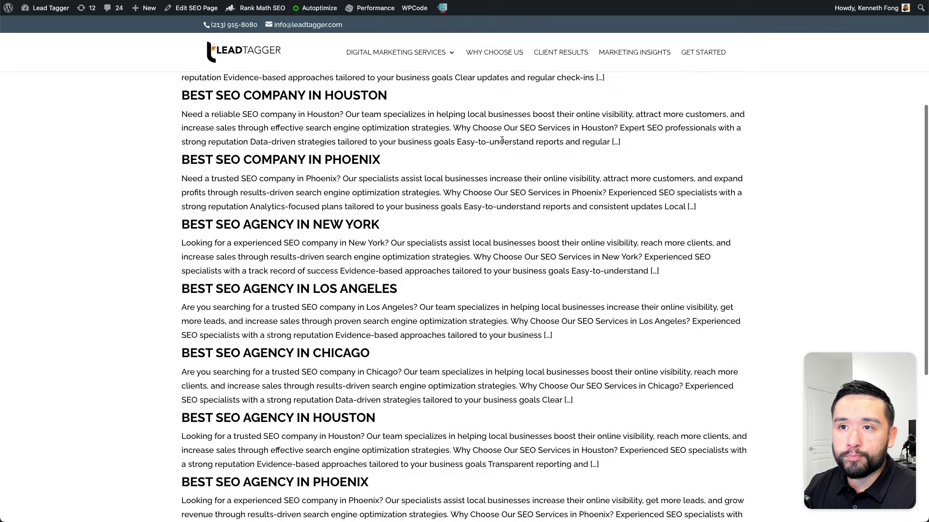
{"action": "scroll", "coordinate": [502, 144], "scroll_direction": "up", "scroll_amount": 4}
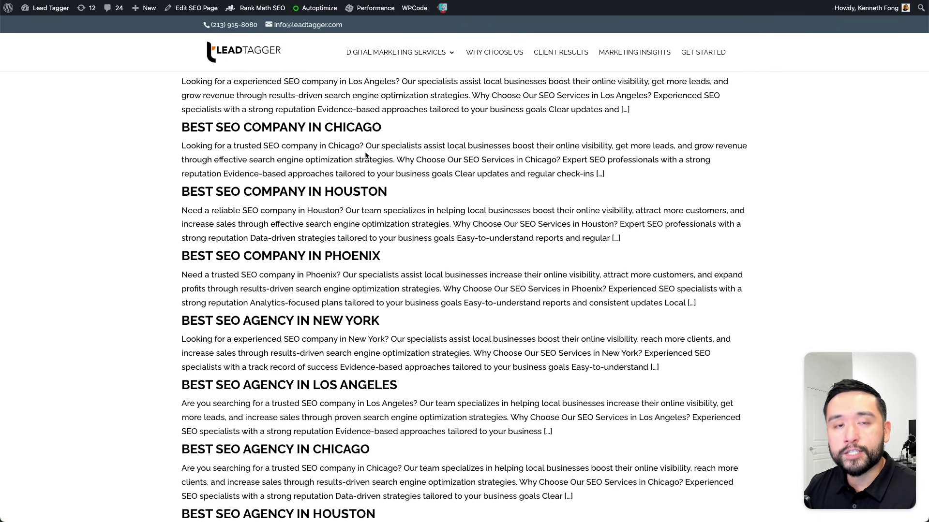
{"action": "scroll", "coordinate": [368, 150], "scroll_direction": "up", "scroll_amount": 2}
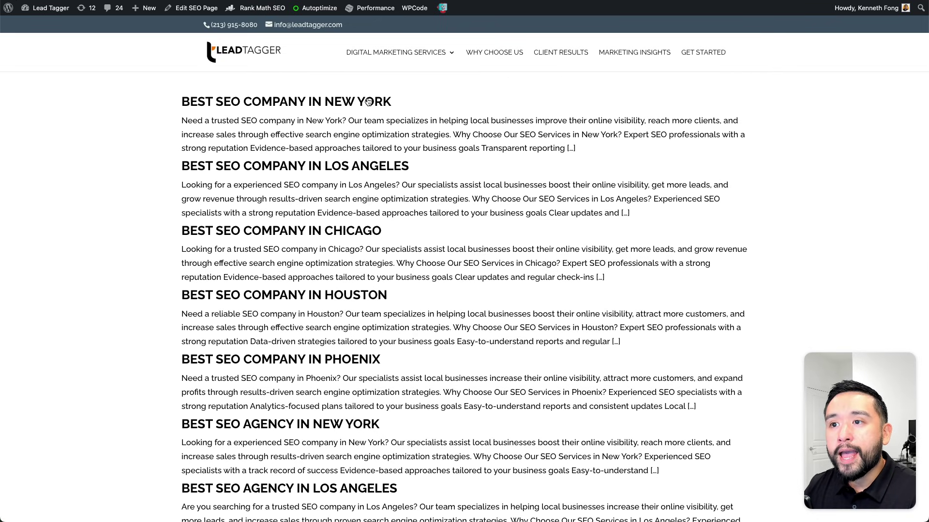
{"action": "scroll", "coordinate": [362, 241], "scroll_direction": "down", "scroll_amount": 6}
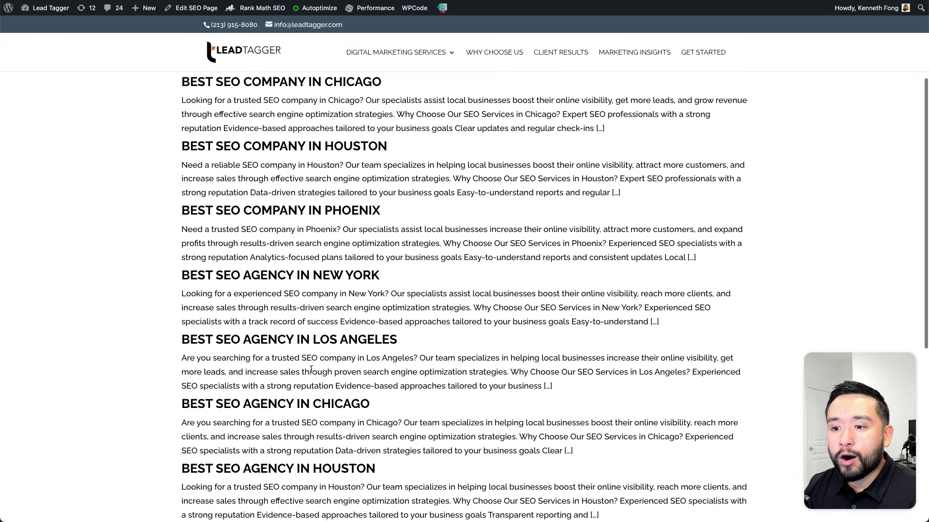
{"action": "scroll", "coordinate": [312, 383], "scroll_direction": "down", "scroll_amount": 1}
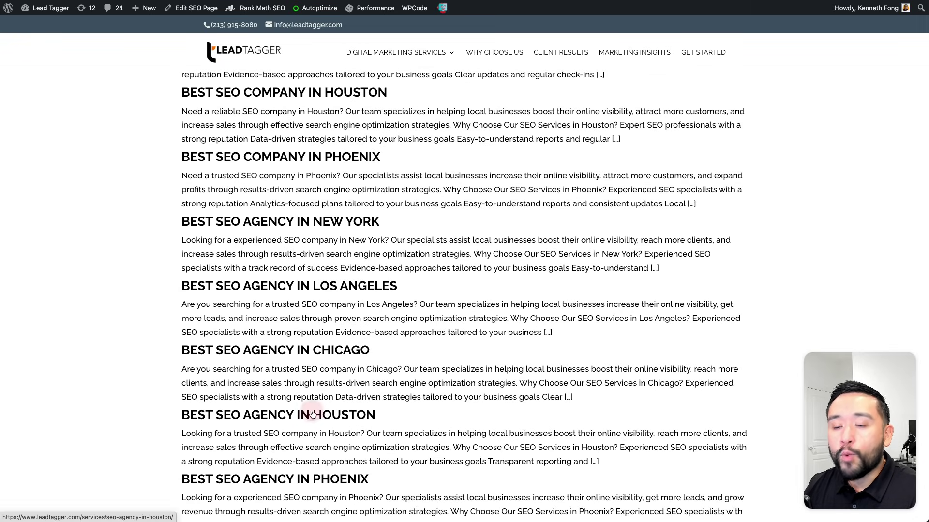
{"action": "left_click", "coordinate": [478, 134]}
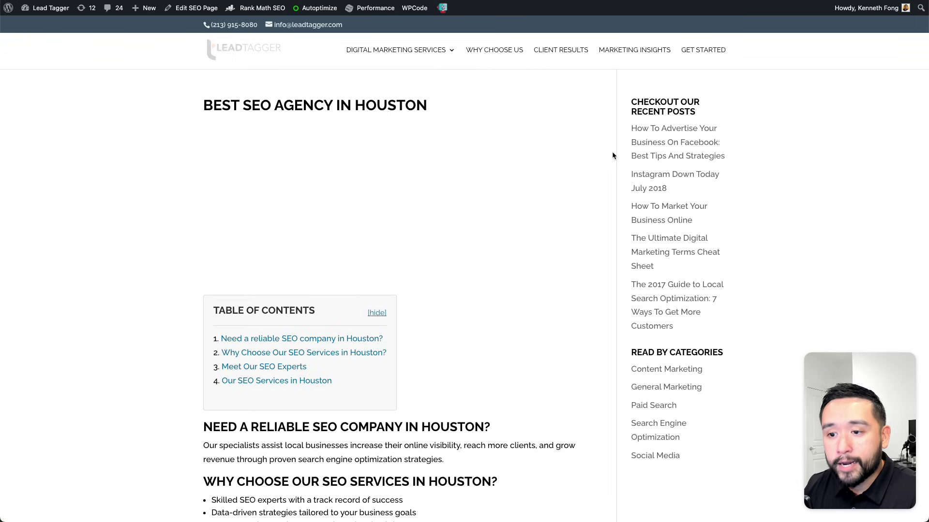